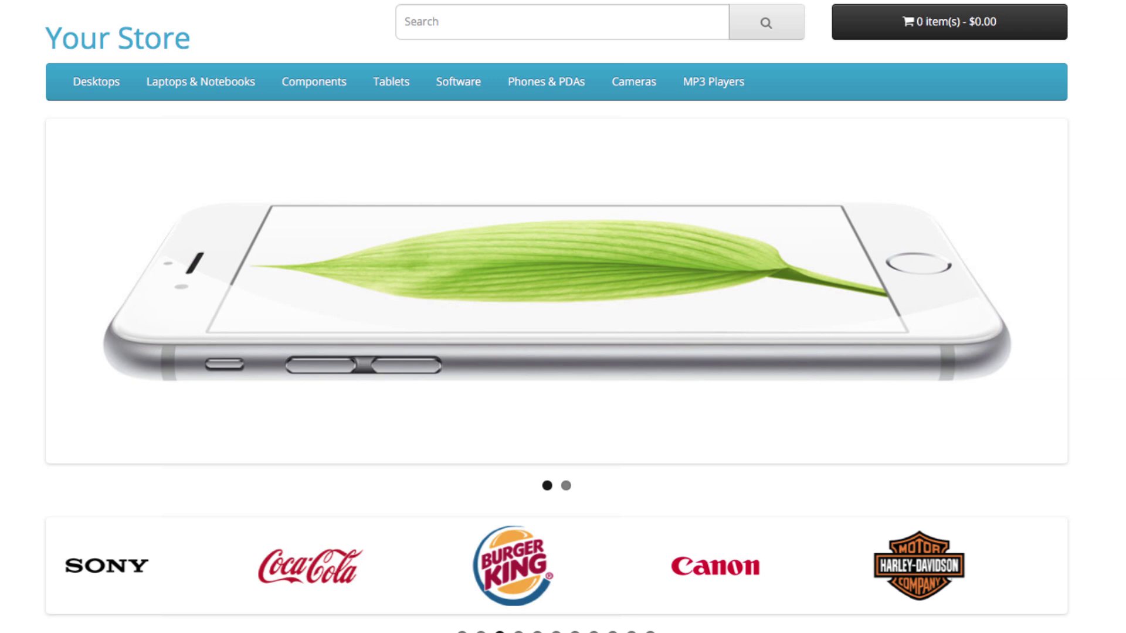
View the storefront's Show All Desktops page, scrolling through the desktop products and PC/Mac subcategories.
{"action": "mouse_move", "coordinate": [96, 82]}
{"action": "left_click", "coordinate": [153, 169]}
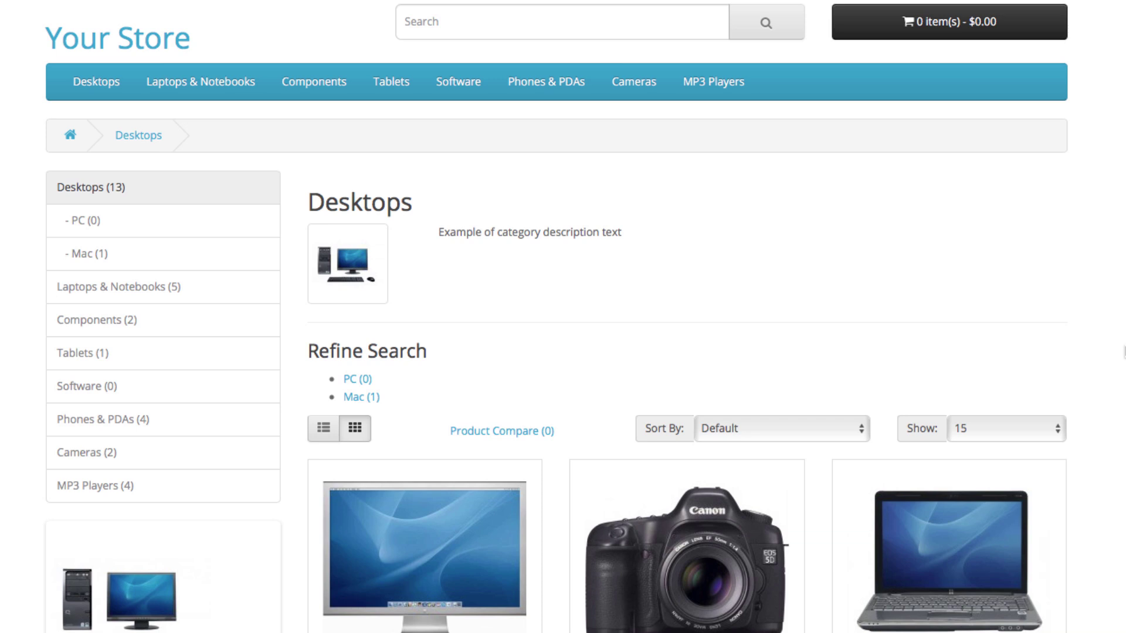
{"action": "scroll", "coordinate": [556, 352], "scroll_direction": "down", "scroll_amount": 3}
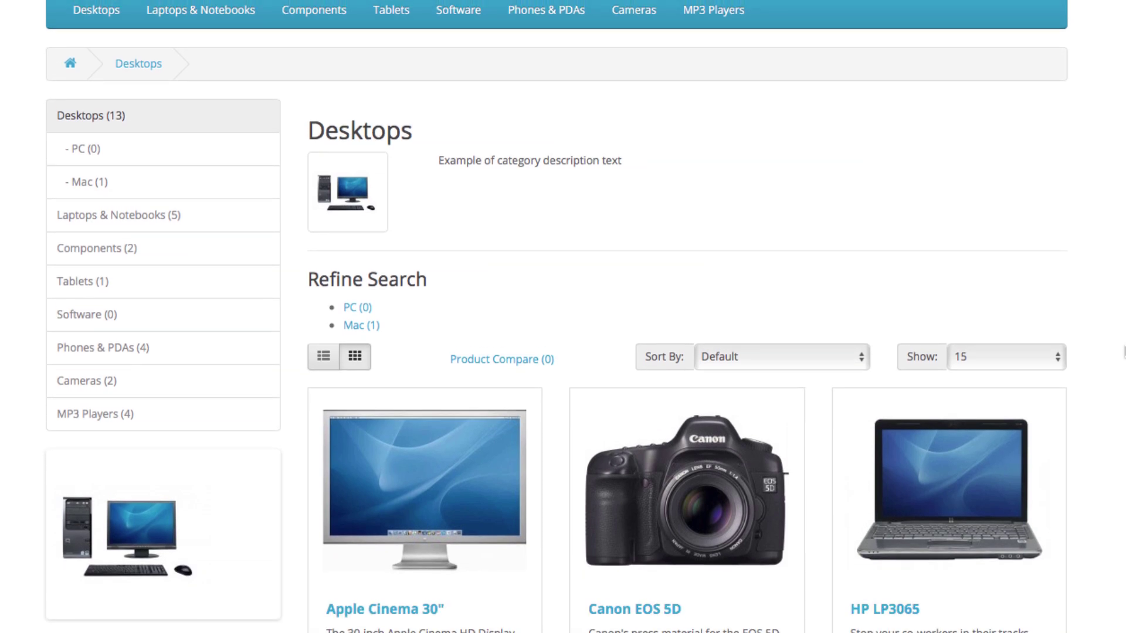
{"action": "scroll", "coordinate": [1124, 352], "scroll_direction": "up", "scroll_amount": 3}
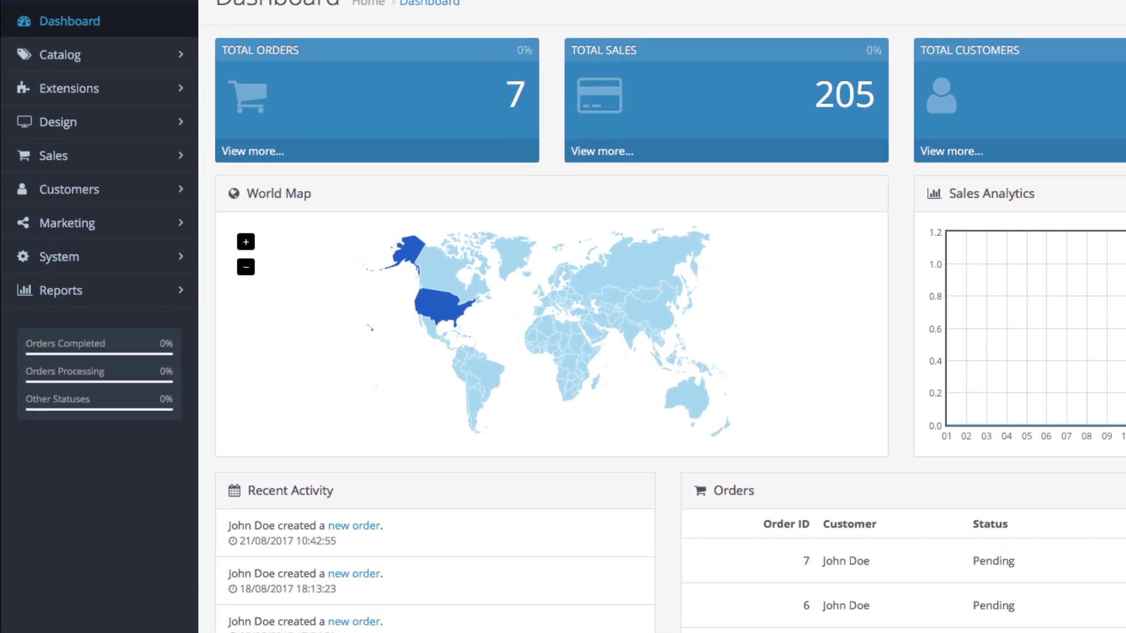
Go to Catalog > Categories in the admin and start a new category.
{"action": "left_click", "coordinate": [146, 62]}
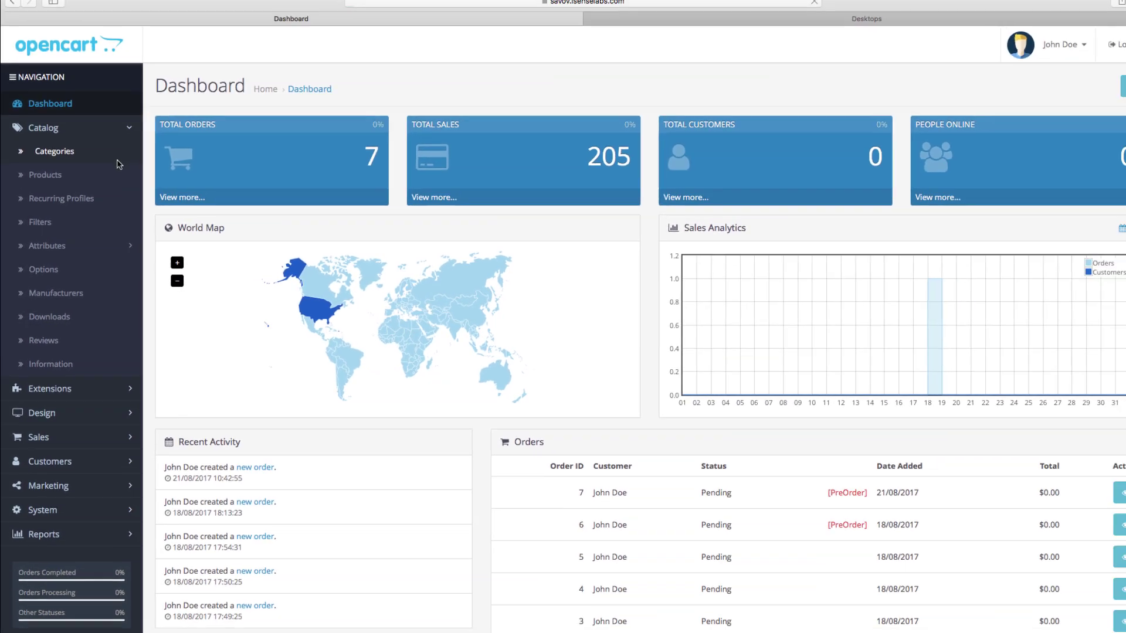
{"action": "left_click", "coordinate": [155, 117]}
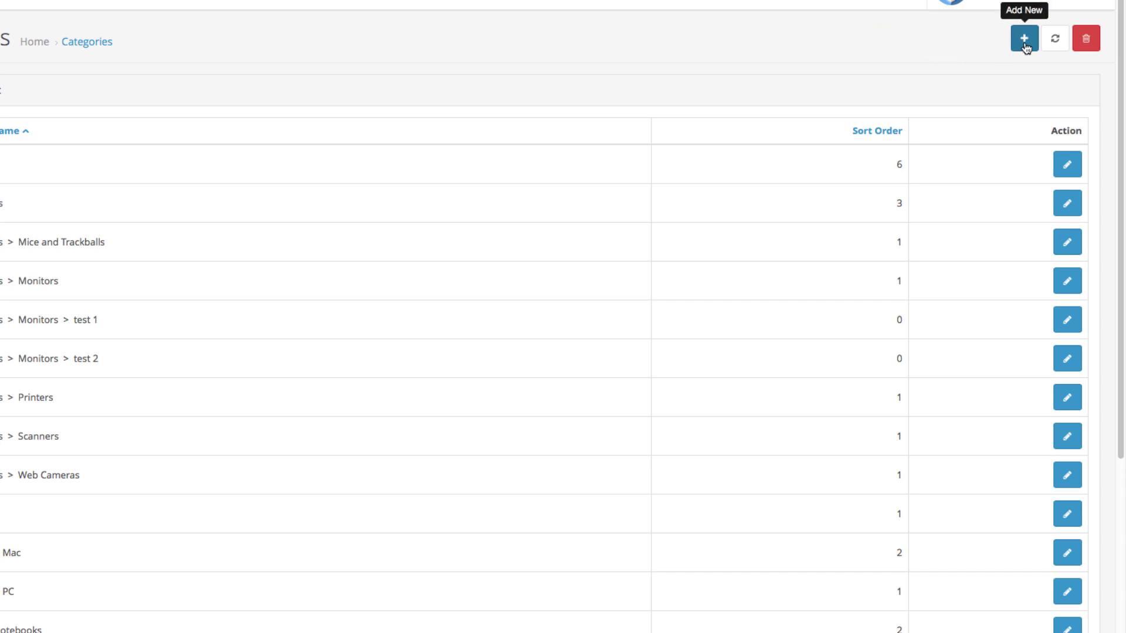
{"action": "left_click", "coordinate": [1025, 42]}
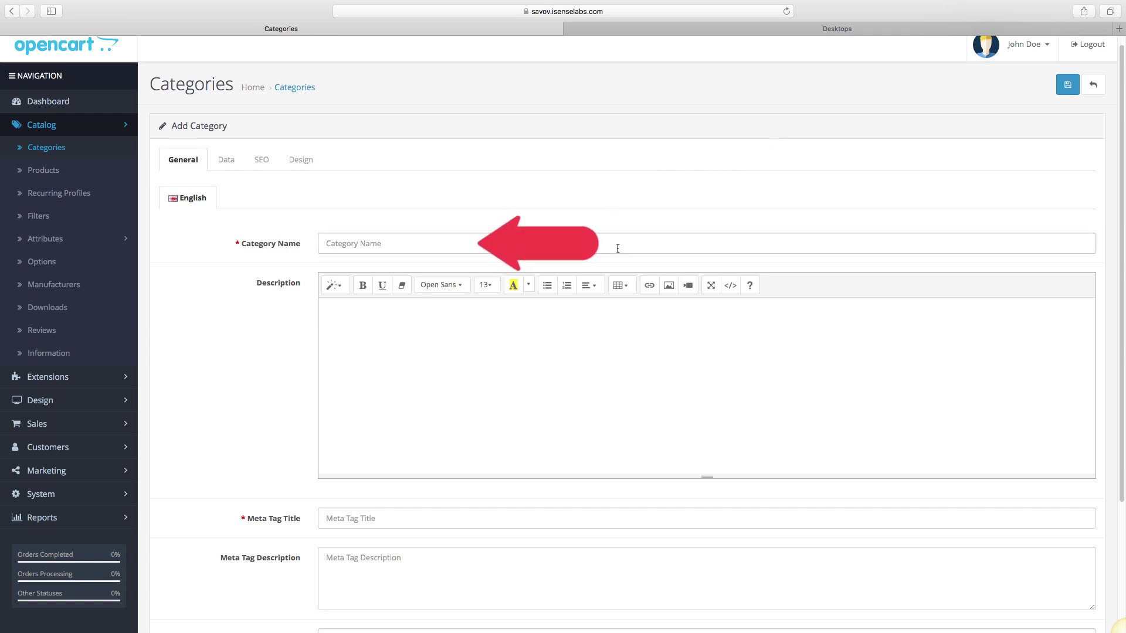
Name the category 'Hardware' with description 'Motherboards, processors, RAM, etc.'.
{"action": "type", "text": "Hardware"}
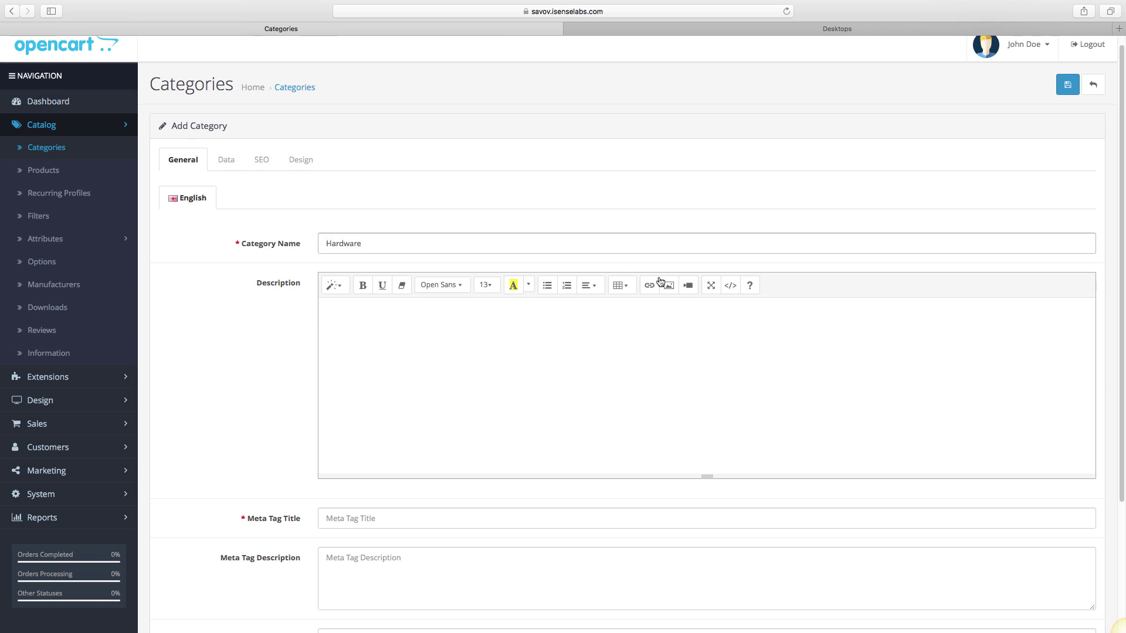
{"action": "left_click", "coordinate": [615, 317]}
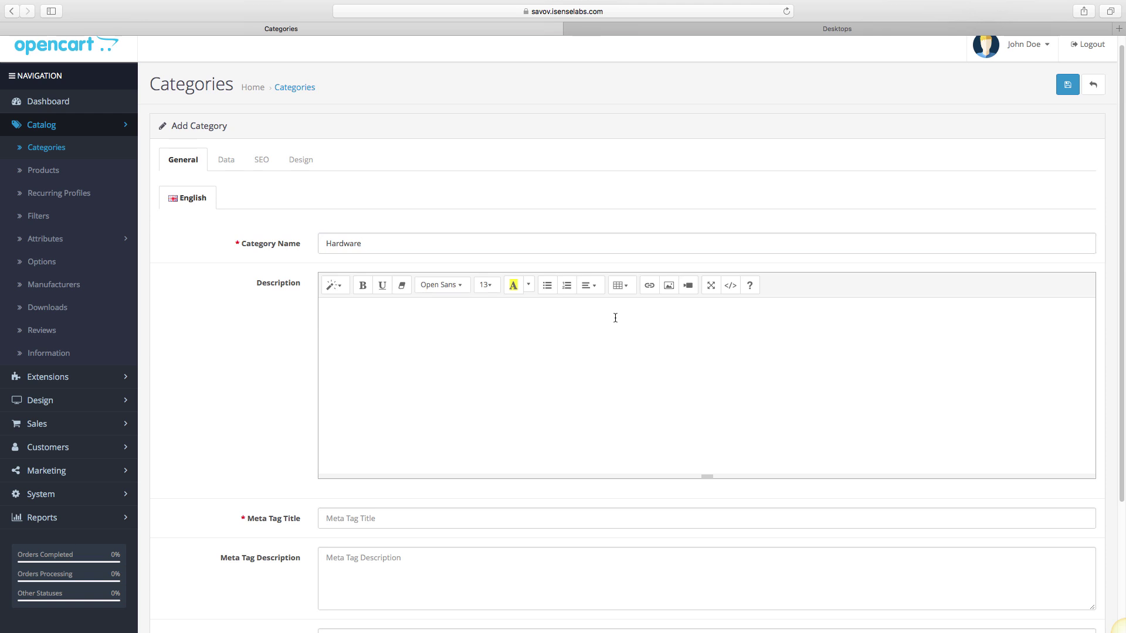
{"action": "type", "text": "Motherboards, processors, RAM, etc."}
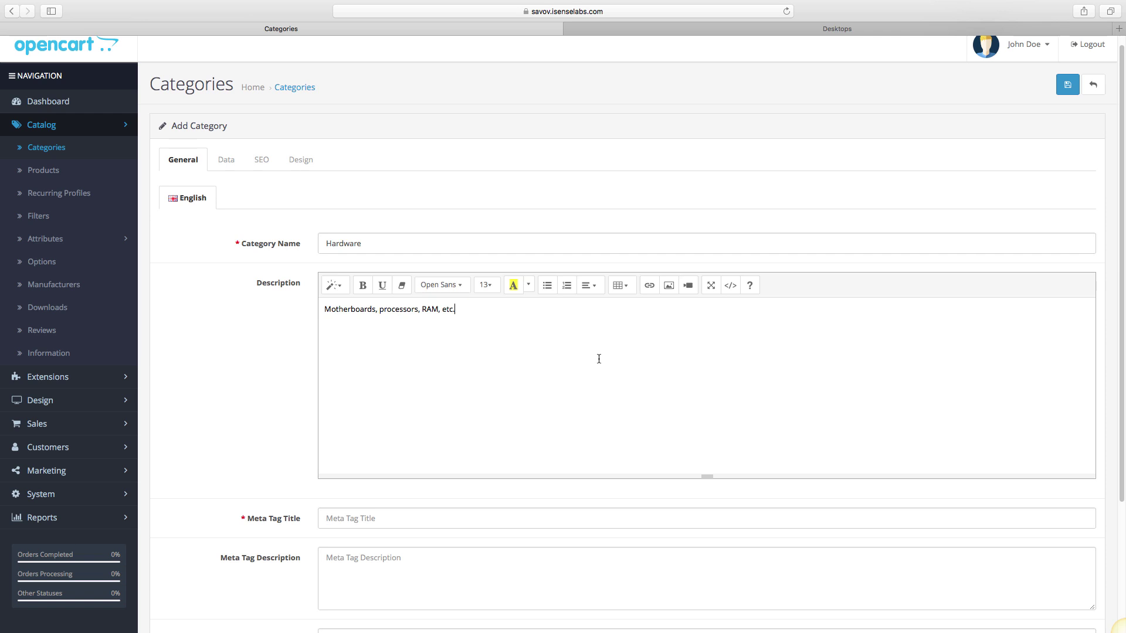
Set meta title 'Computer Hardware', a PC hardware meta description, and keywords ending 'RAM, GPUs.'.
{"action": "scroll", "coordinate": [599, 359], "scroll_direction": "down", "scroll_amount": 5}
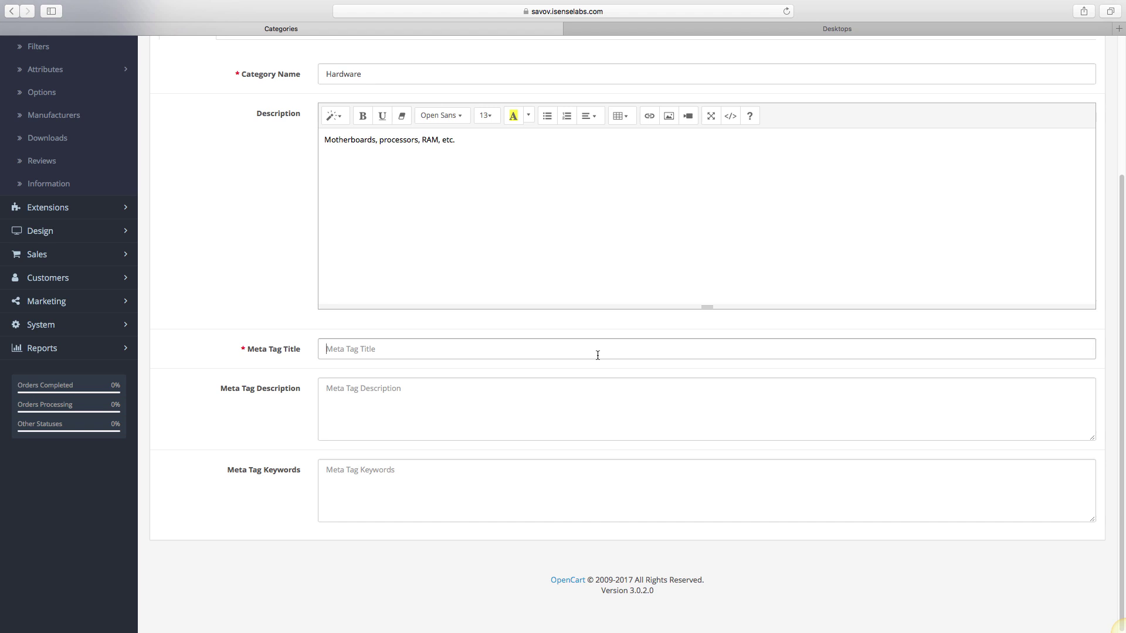
{"action": "type", "text": "Computer Hardware"}
{"action": "left_click", "coordinate": [595, 356]}
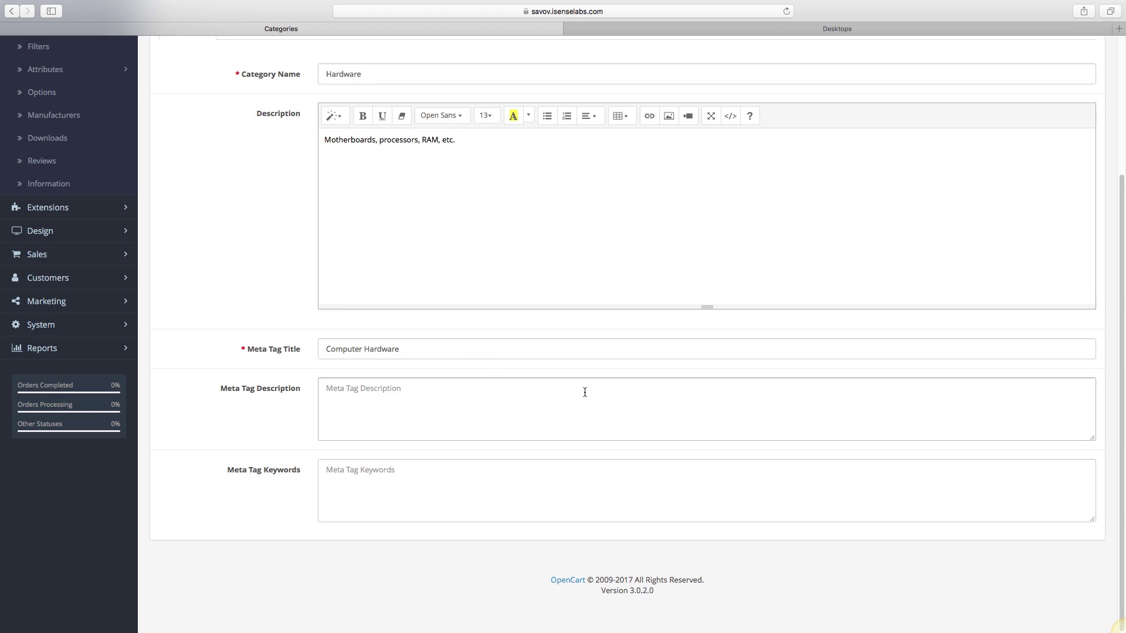
{"action": "type", "text": "PC Hardware "}
{"action": "type", "text": " Motherboards, processors"}
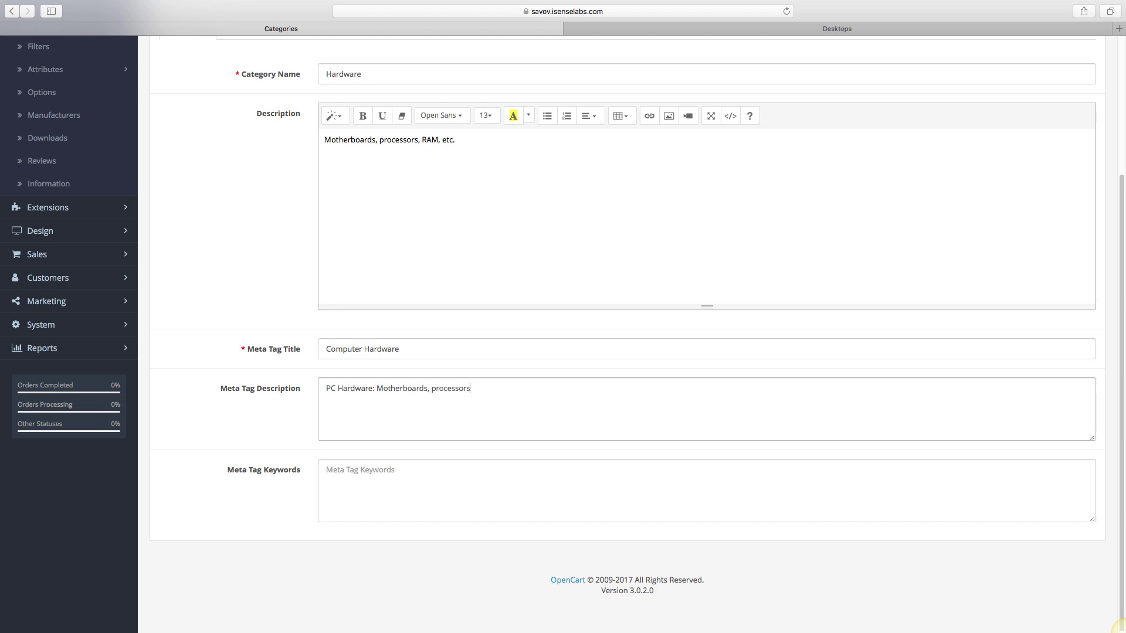
{"action": "type", "text": ", RAM."}
{"action": "left_click", "coordinate": [538, 478]}
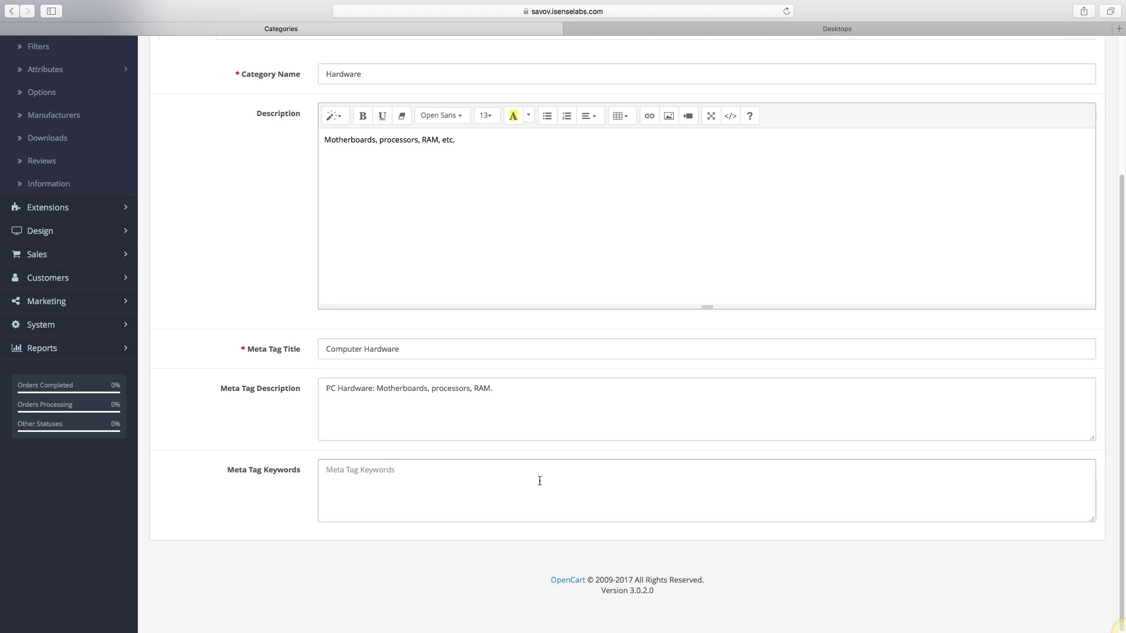
{"action": "type", "text": "Hardware, PC, PC Components, Processors, "}
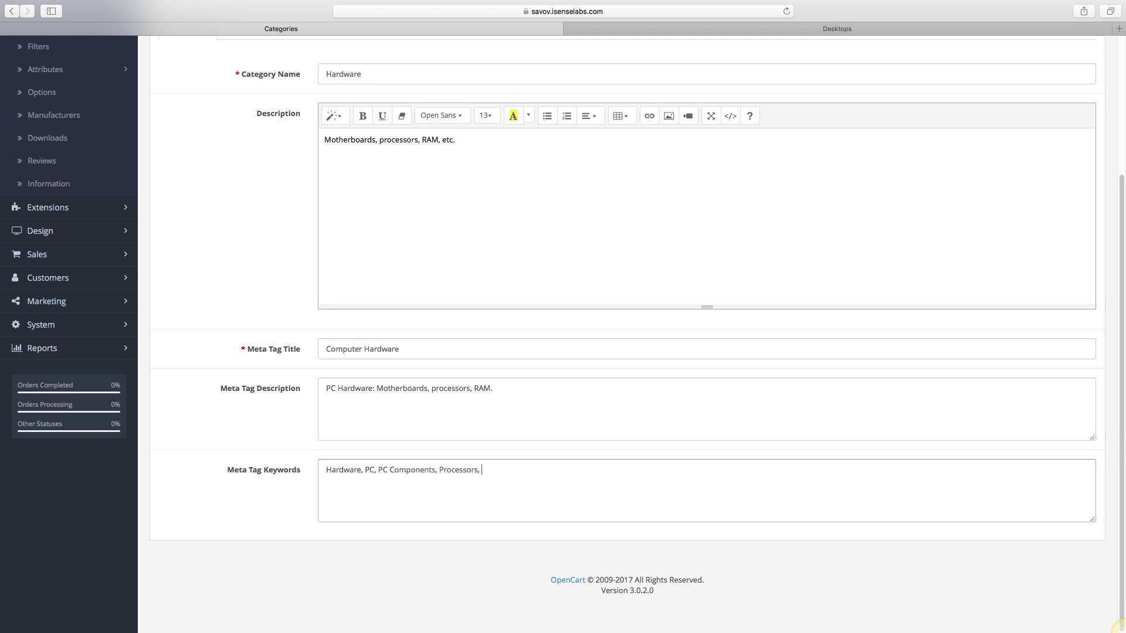
{"action": "type", "text": "Motherboards, RAM, GPUs."}
{"action": "scroll", "coordinate": [753, 485], "scroll_direction": "up", "scroll_amount": 3}
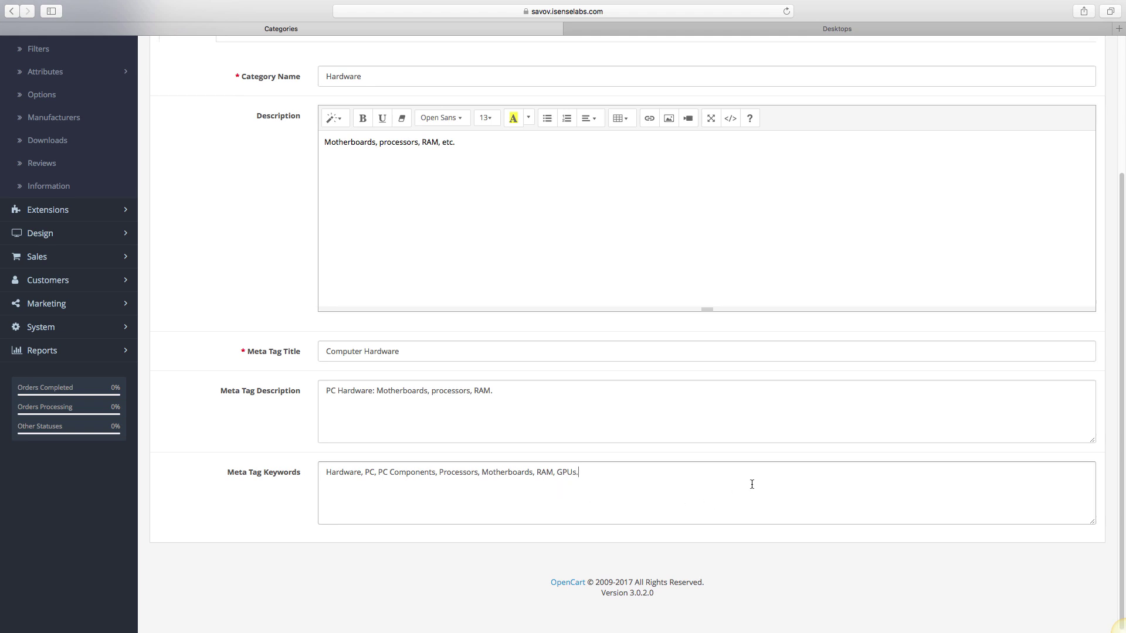
{"action": "scroll", "coordinate": [752, 486], "scroll_direction": "up", "scroll_amount": 1}
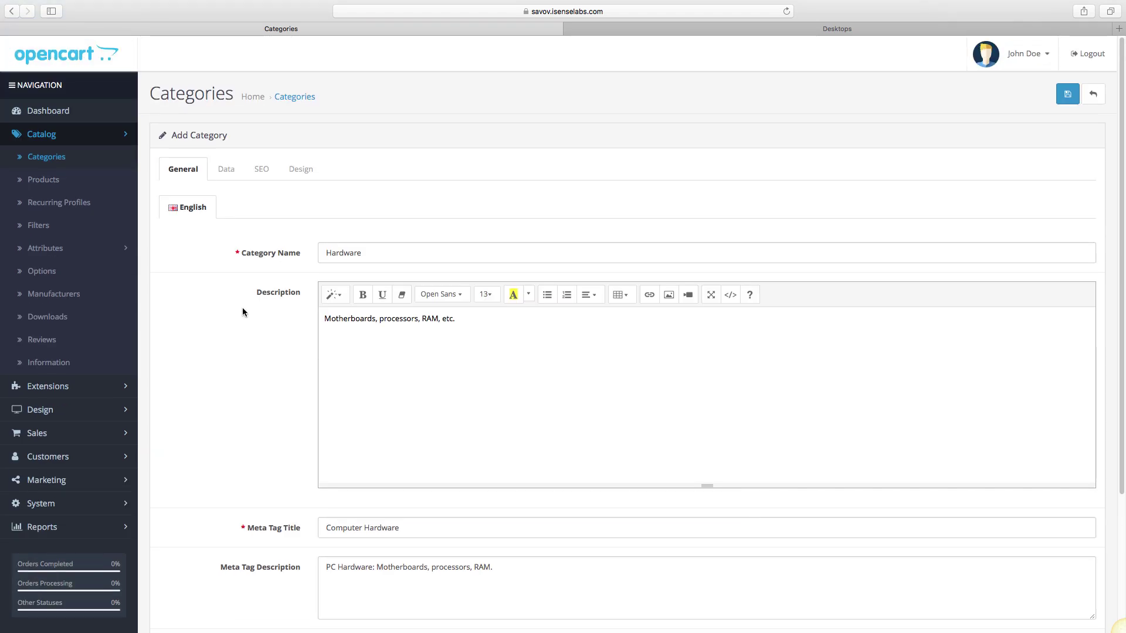
On the Data tab, add the Memory > 32 GB, 128 GB and 256 GB filters.
{"action": "left_click", "coordinate": [226, 171]}
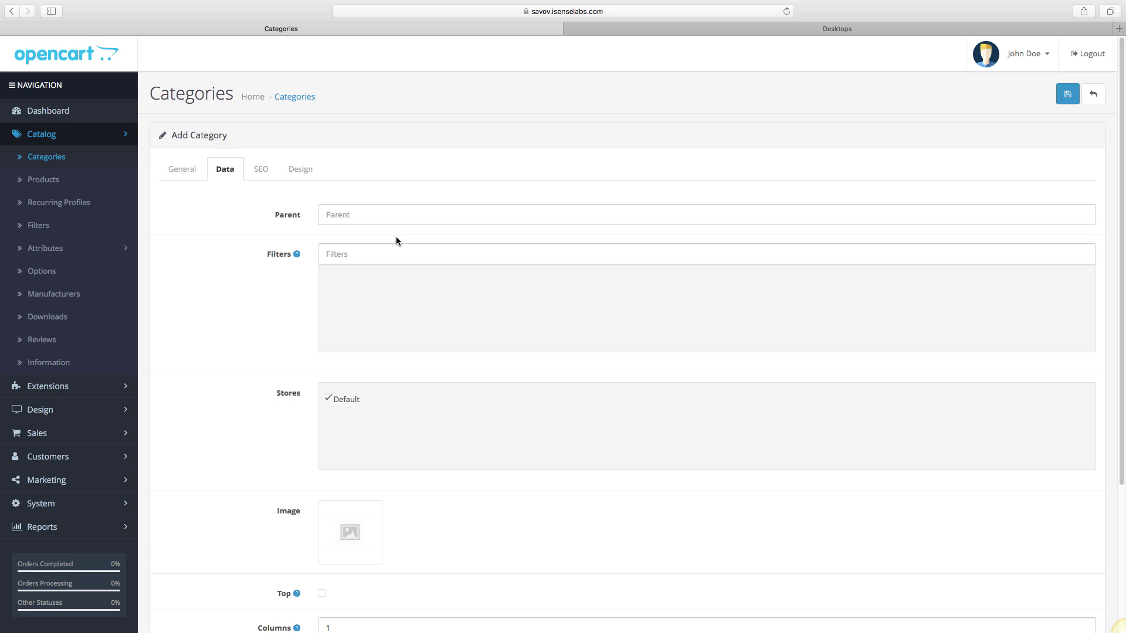
{"action": "scroll", "coordinate": [396, 241], "scroll_direction": "down", "scroll_amount": 1}
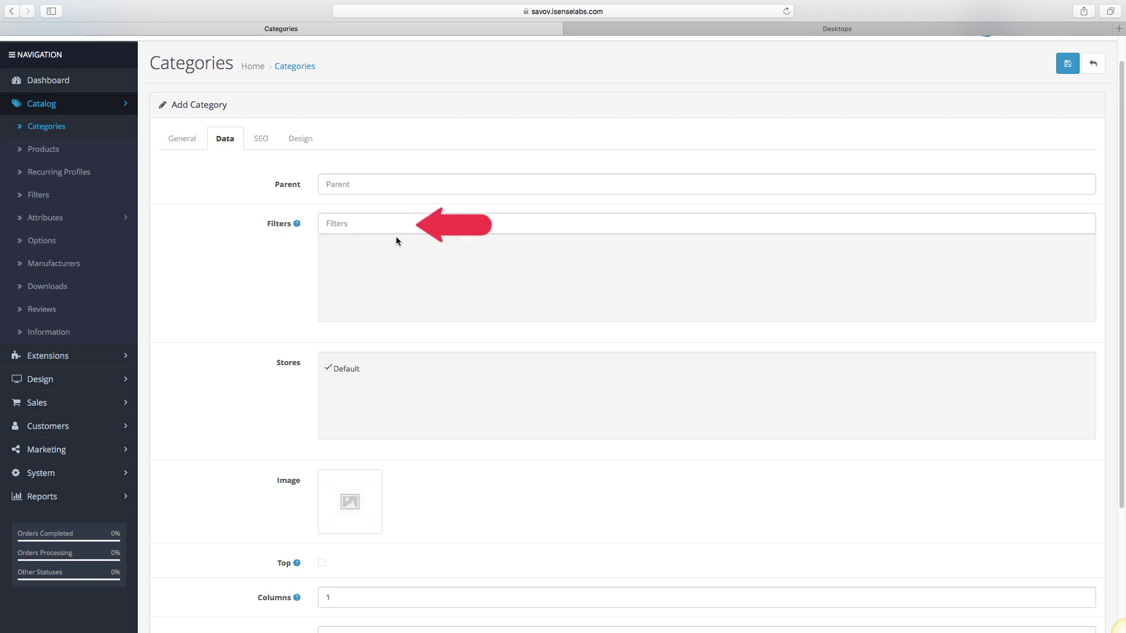
{"action": "left_click", "coordinate": [397, 230]}
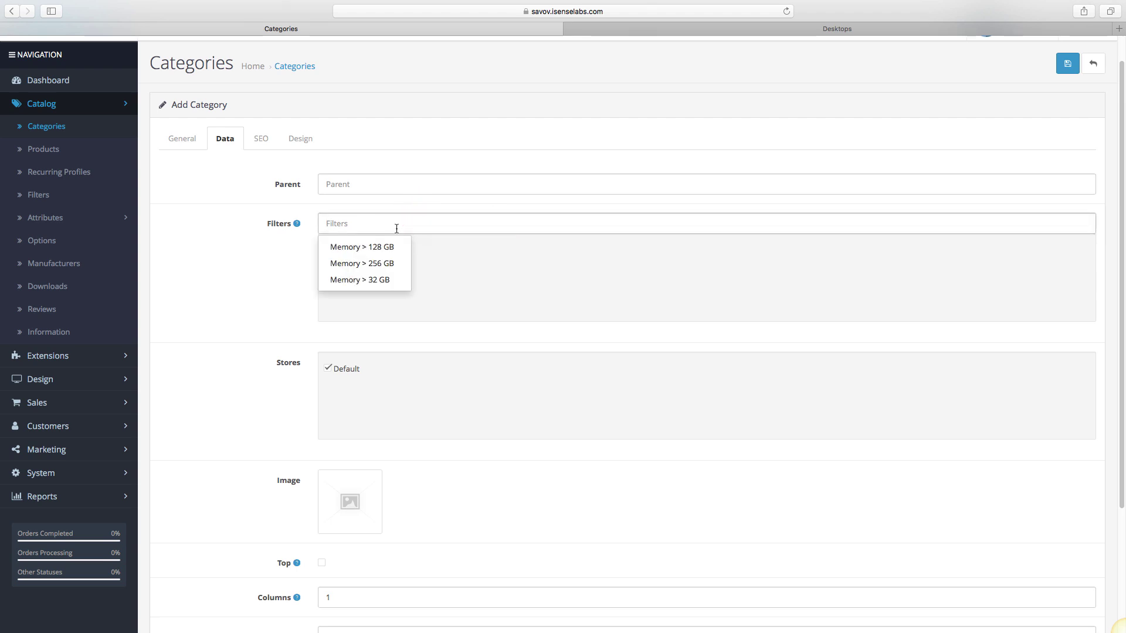
{"action": "left_click", "coordinate": [393, 281]}
{"action": "left_click", "coordinate": [381, 224]}
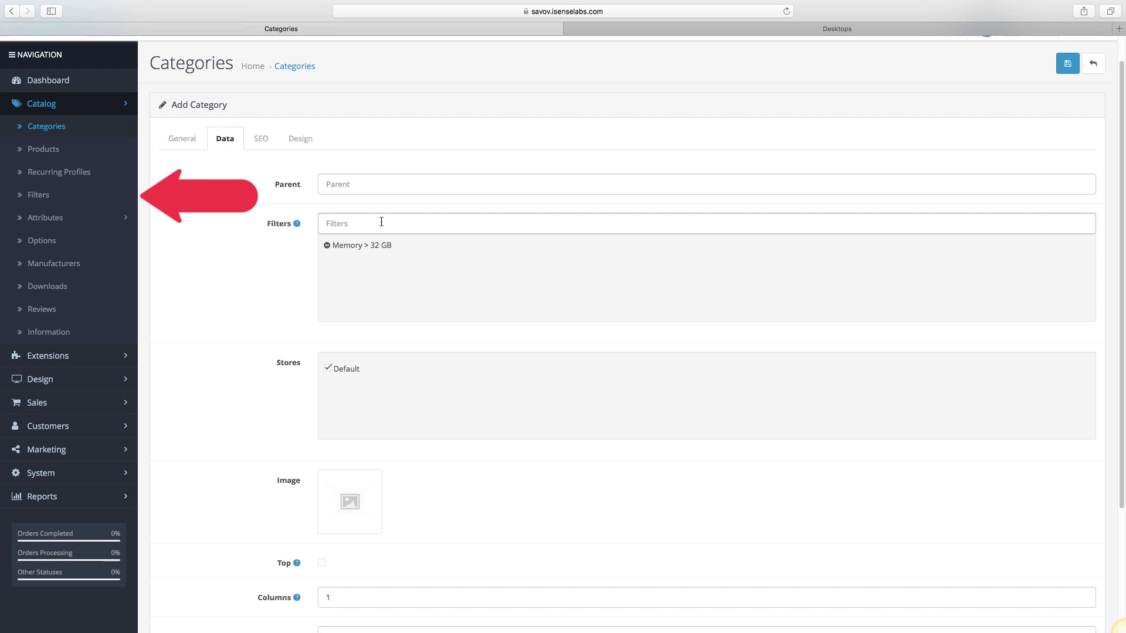
{"action": "left_click", "coordinate": [387, 249]}
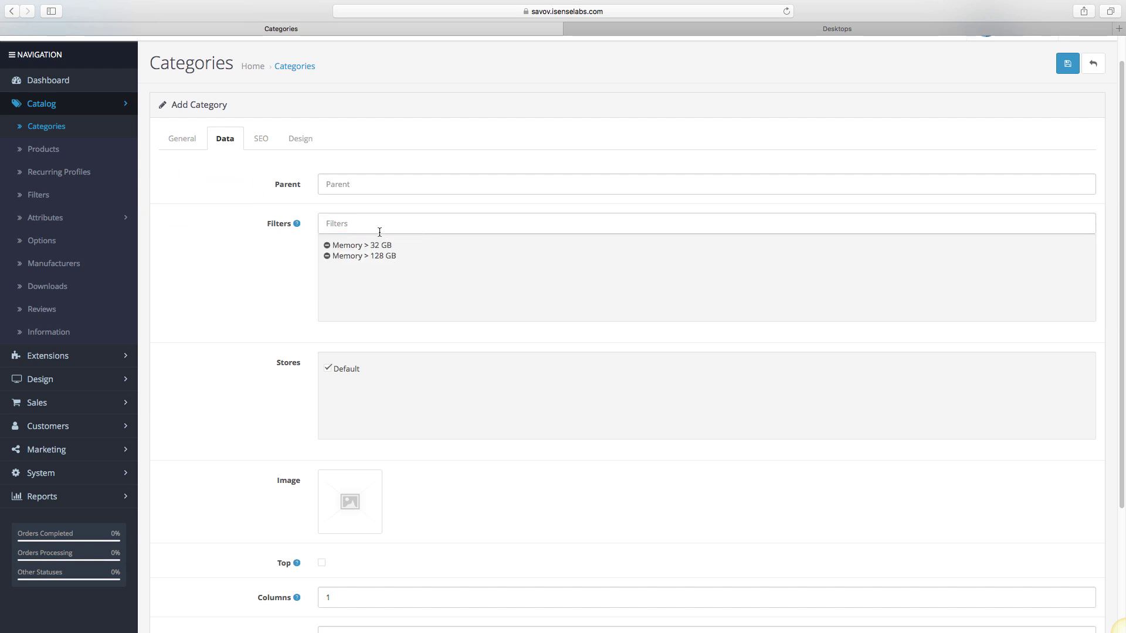
{"action": "left_click", "coordinate": [377, 226]}
{"action": "left_click", "coordinate": [390, 267]}
{"action": "scroll", "coordinate": [390, 332], "scroll_direction": "down", "scroll_amount": 5}
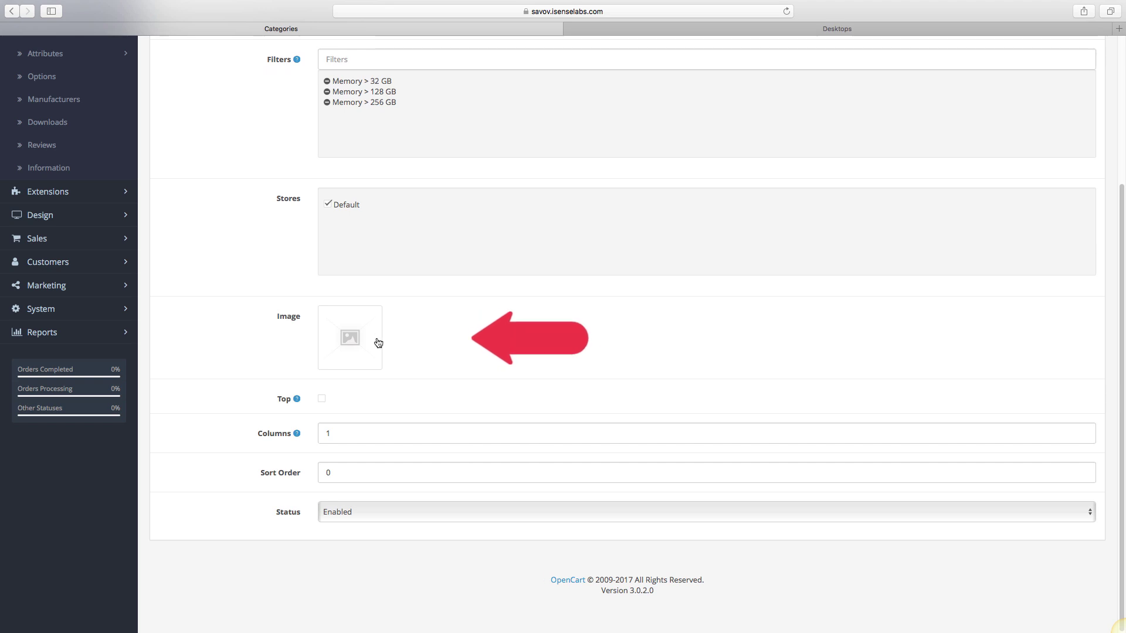
Upload hardware.png into the Image Manager's catalog folder.
{"action": "left_click", "coordinate": [370, 347]}
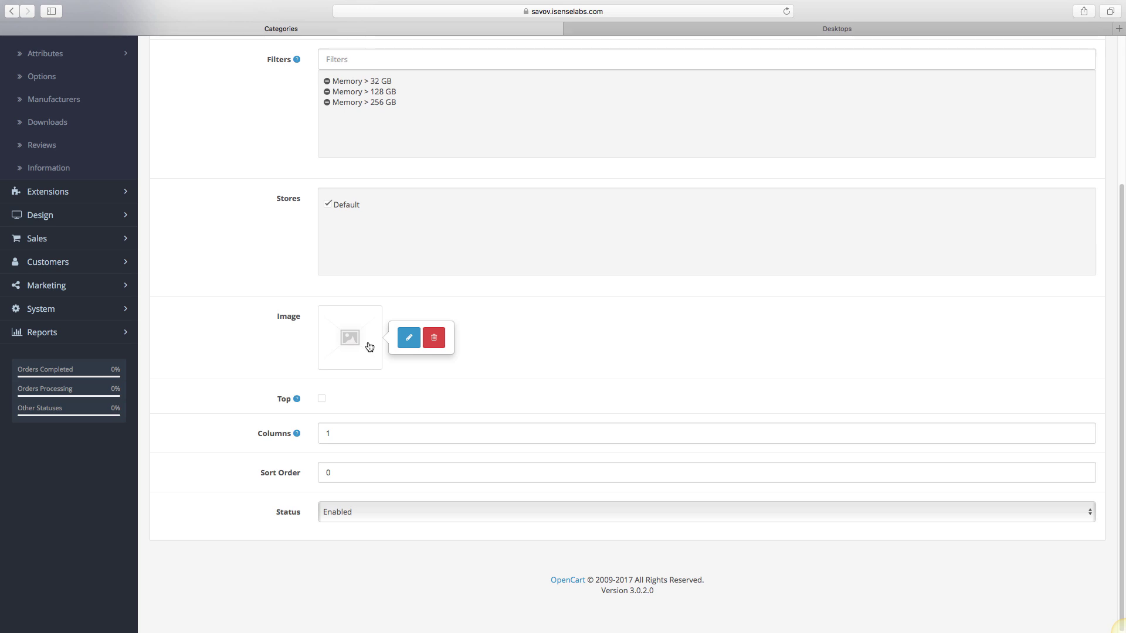
{"action": "left_click", "coordinate": [411, 343]}
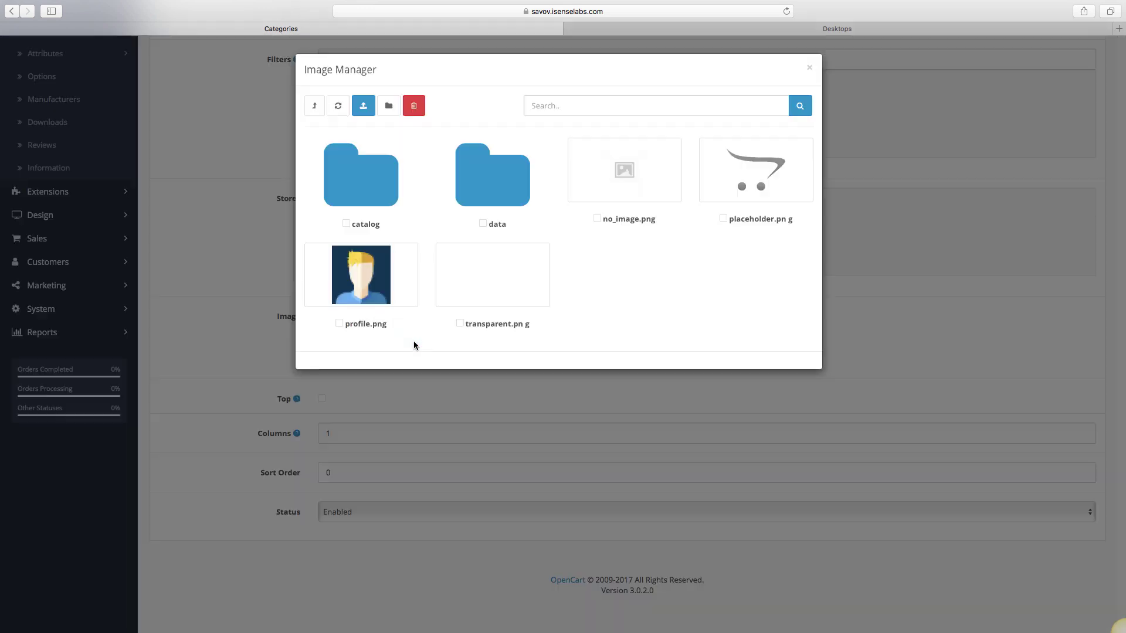
{"action": "left_click", "coordinate": [378, 185]}
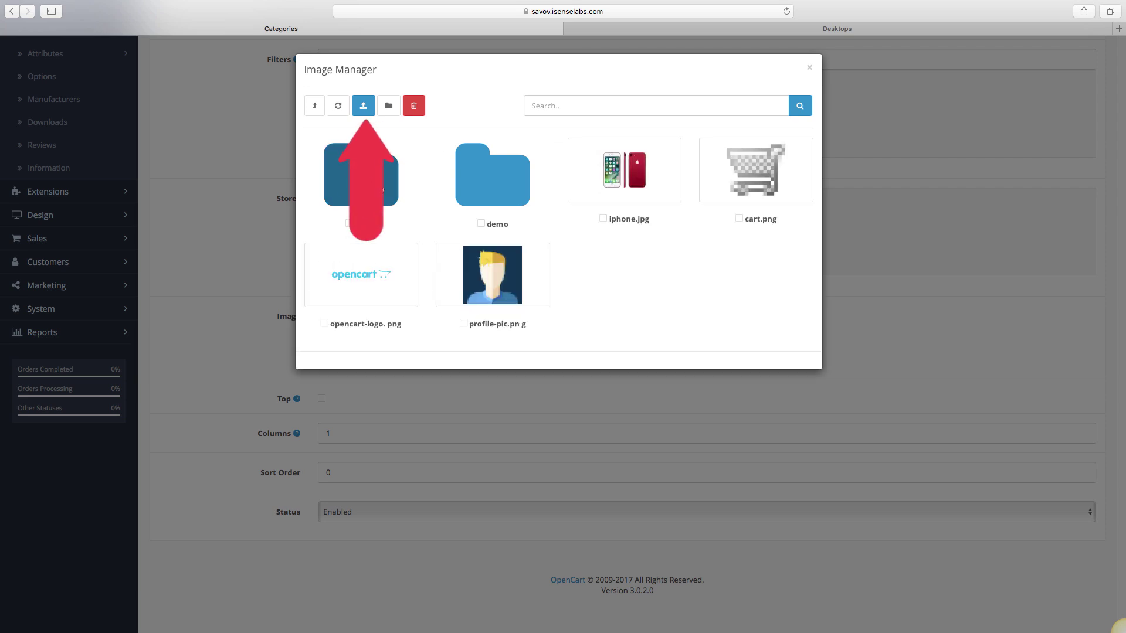
{"action": "left_click", "coordinate": [362, 111]}
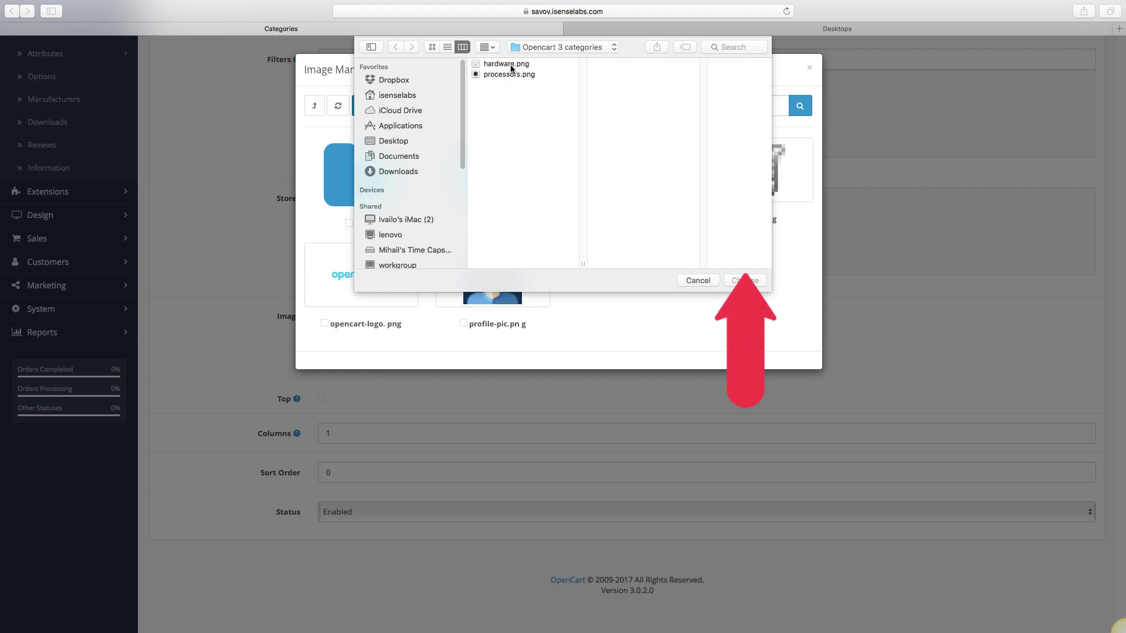
{"action": "left_click", "coordinate": [508, 64]}
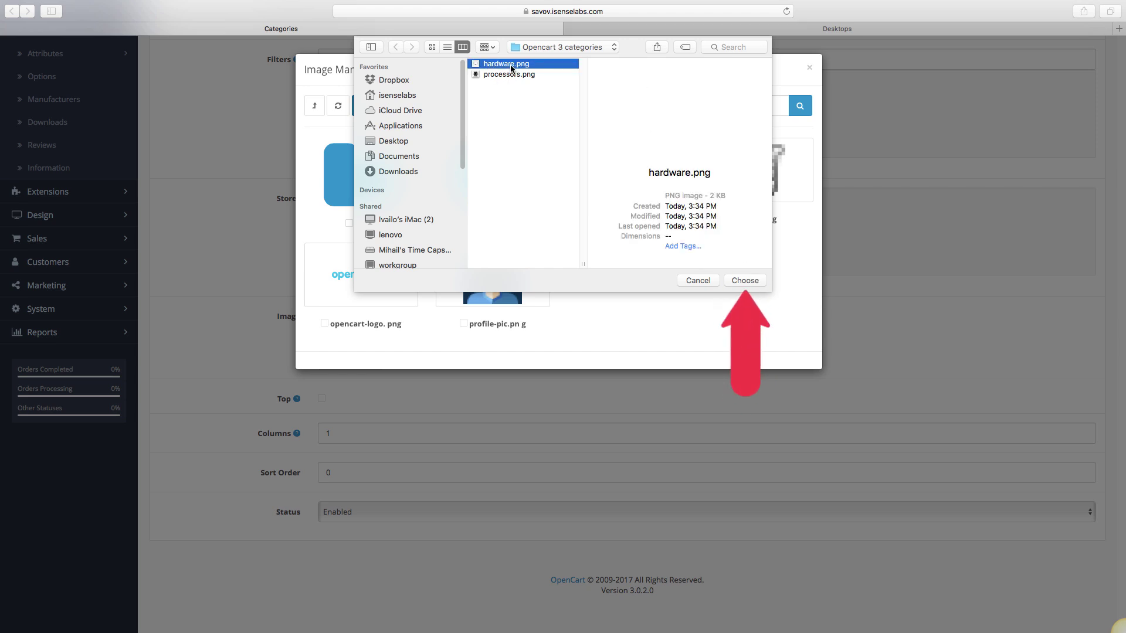
{"action": "left_click", "coordinate": [756, 280]}
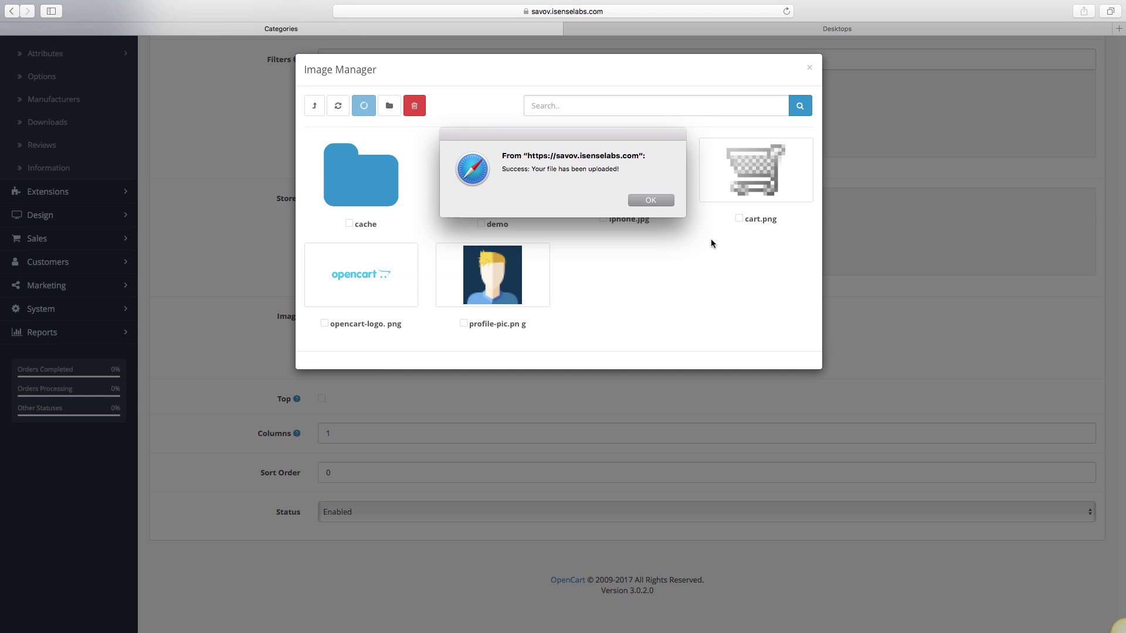
{"action": "left_click", "coordinate": [665, 200]}
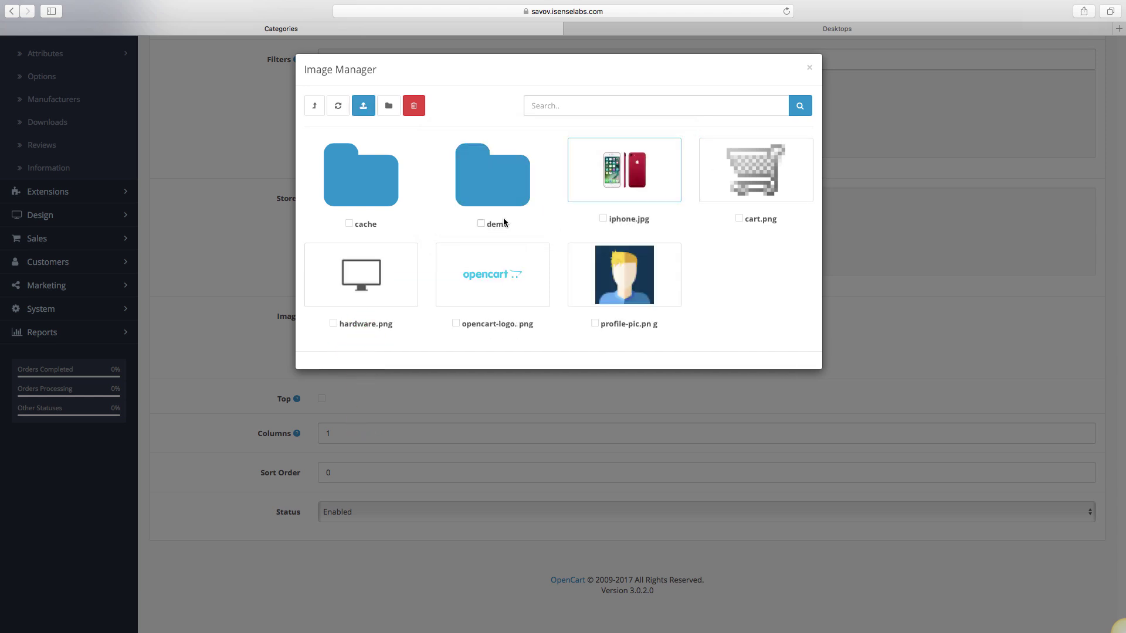
Use hardware.png as the category image, enable Top menu display, and keep Status Enabled.
{"action": "left_click", "coordinate": [410, 294]}
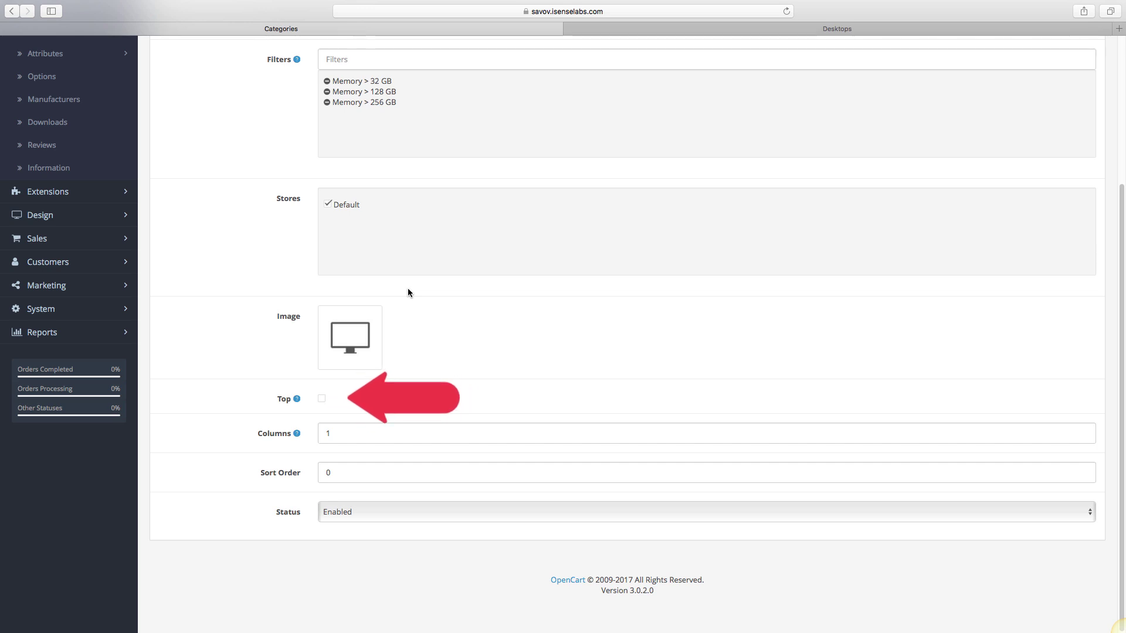
{"action": "left_click", "coordinate": [323, 402]}
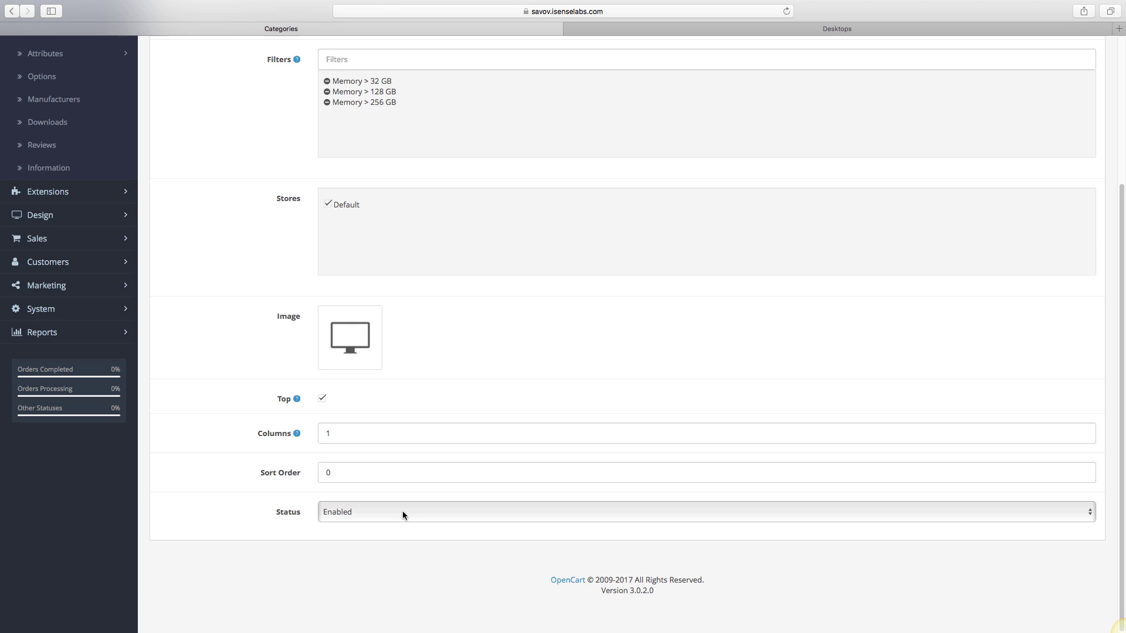
{"action": "left_click", "coordinate": [402, 513]}
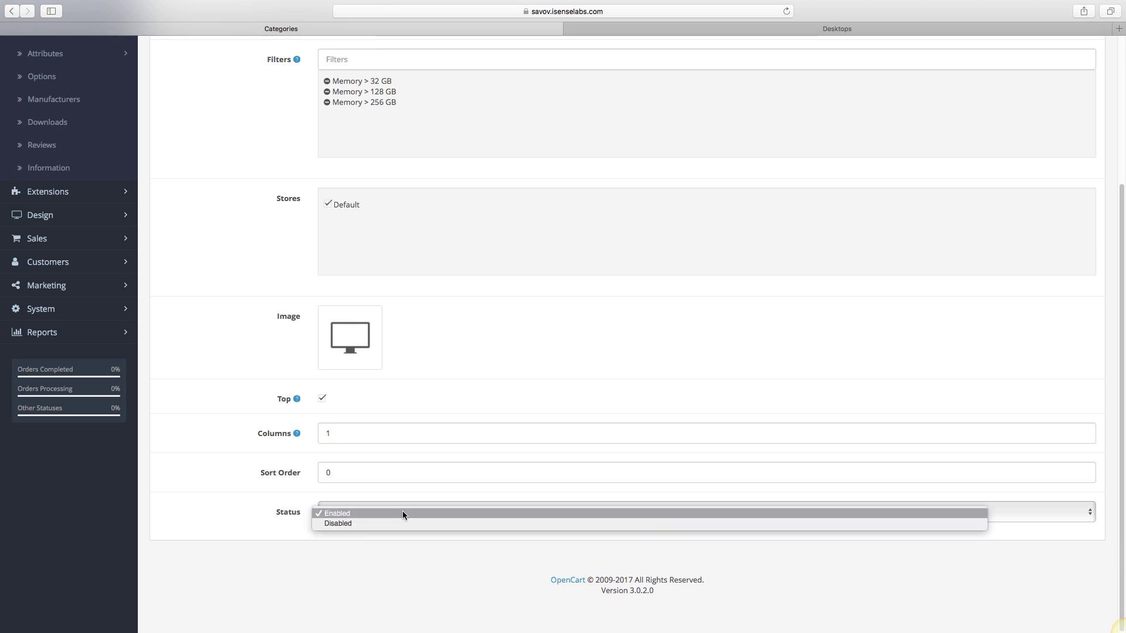
{"action": "left_click", "coordinate": [402, 512]}
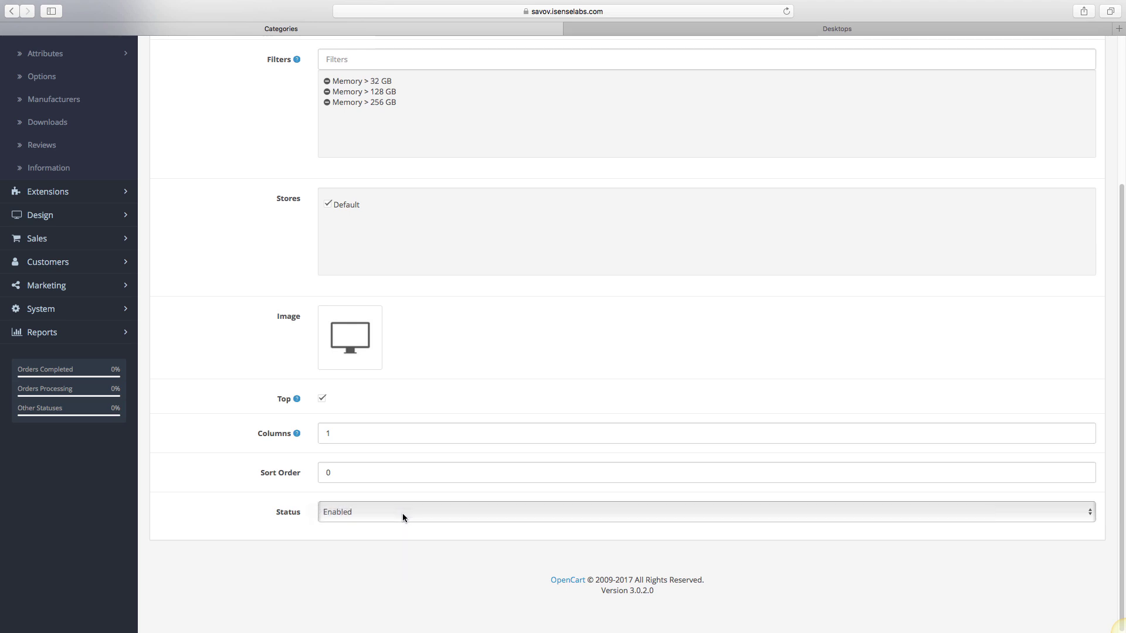
{"action": "scroll", "coordinate": [403, 512], "scroll_direction": "up", "scroll_amount": 3}
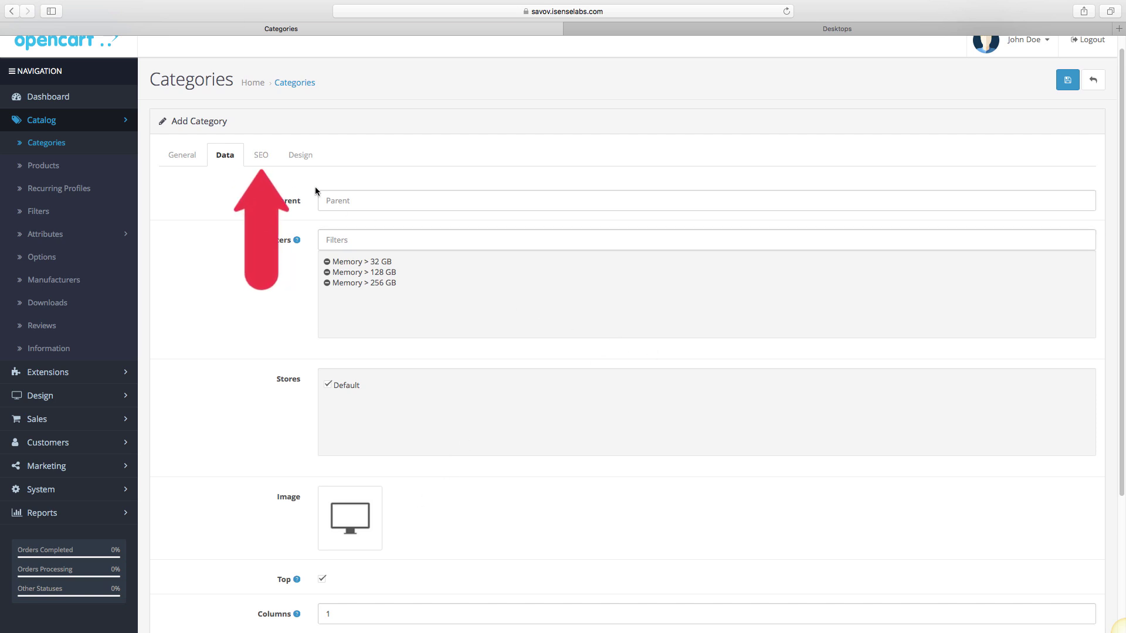
Enter 'PC-Hardware' as the Default store SEO keyword.
{"action": "left_click", "coordinate": [264, 162]}
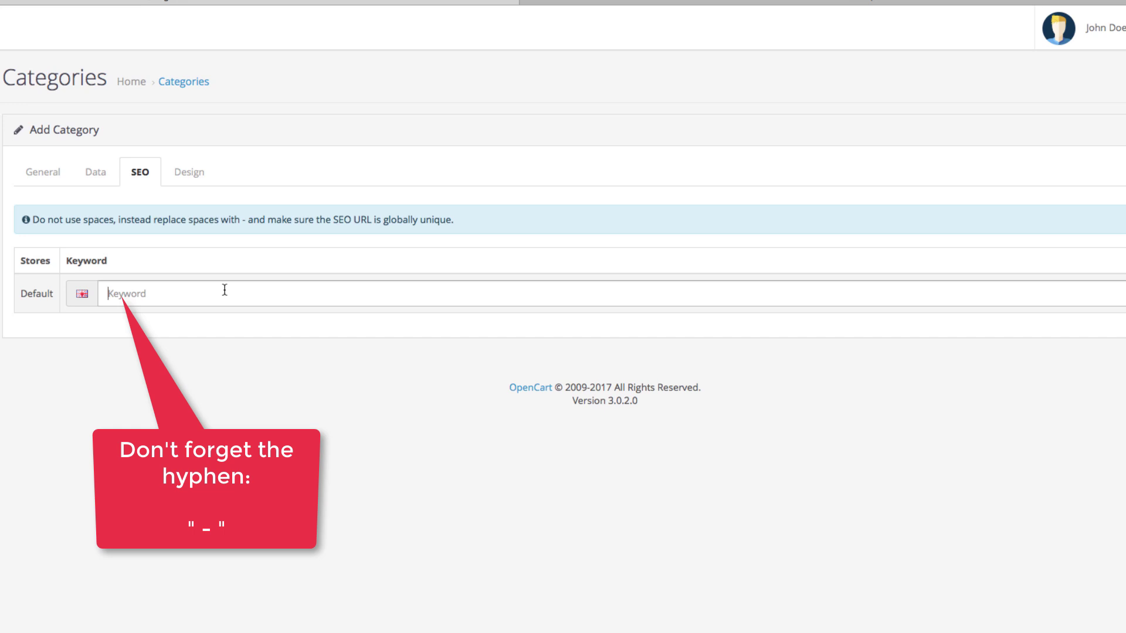
{"action": "type", "text": "PC"}
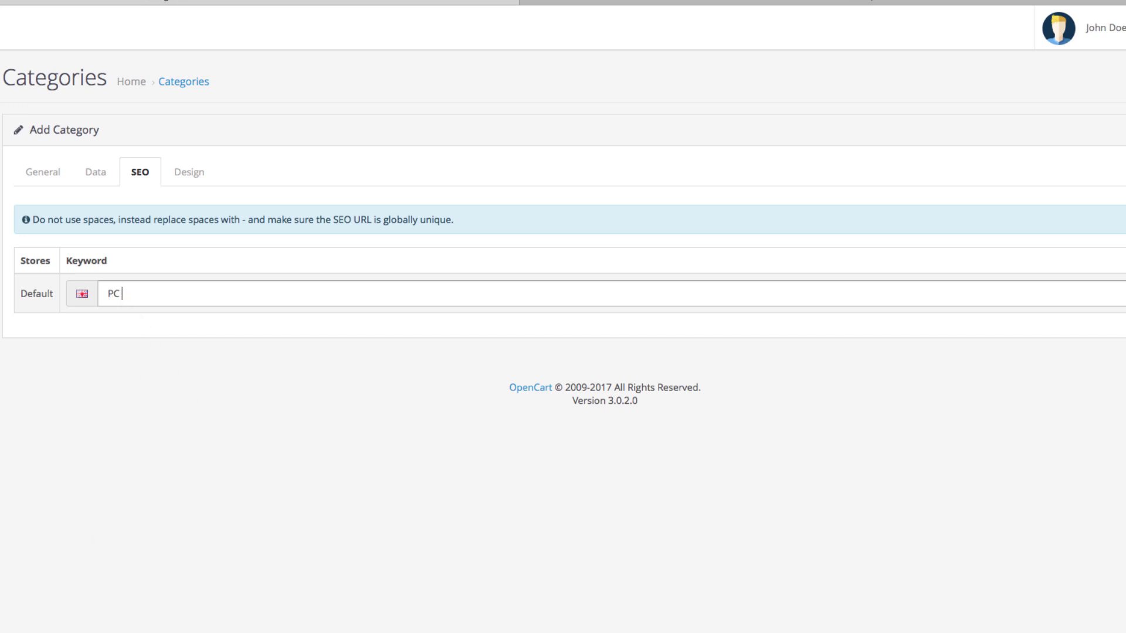
{"action": "type", "text": "-Hardware"}
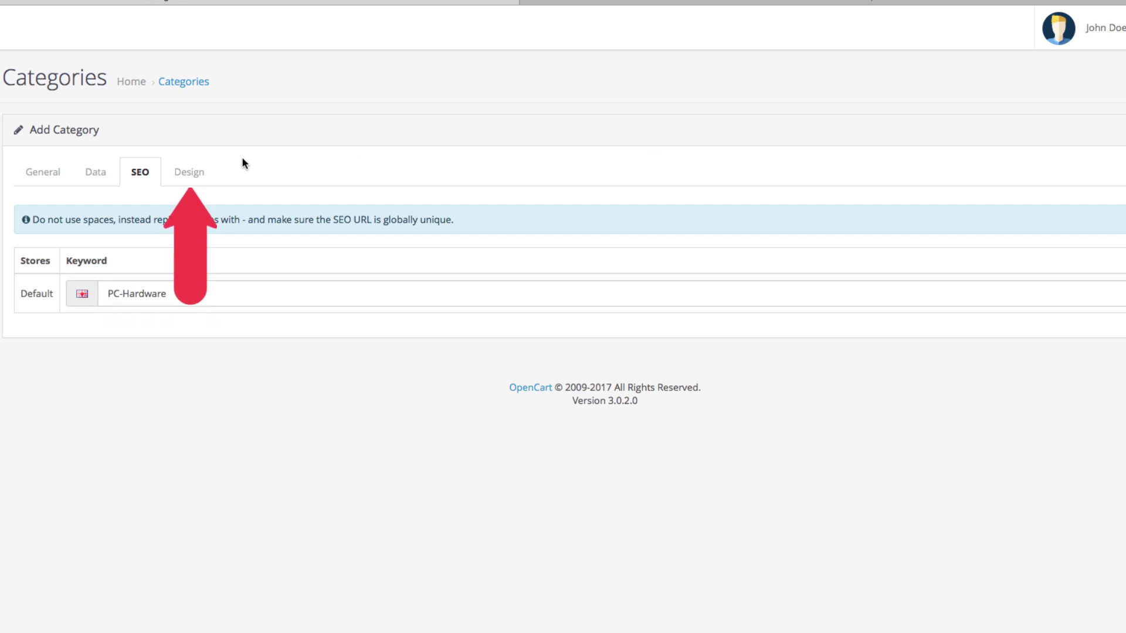
Leave the Default store's Layout Override blank on the Design tab.
{"action": "left_click", "coordinate": [215, 174]}
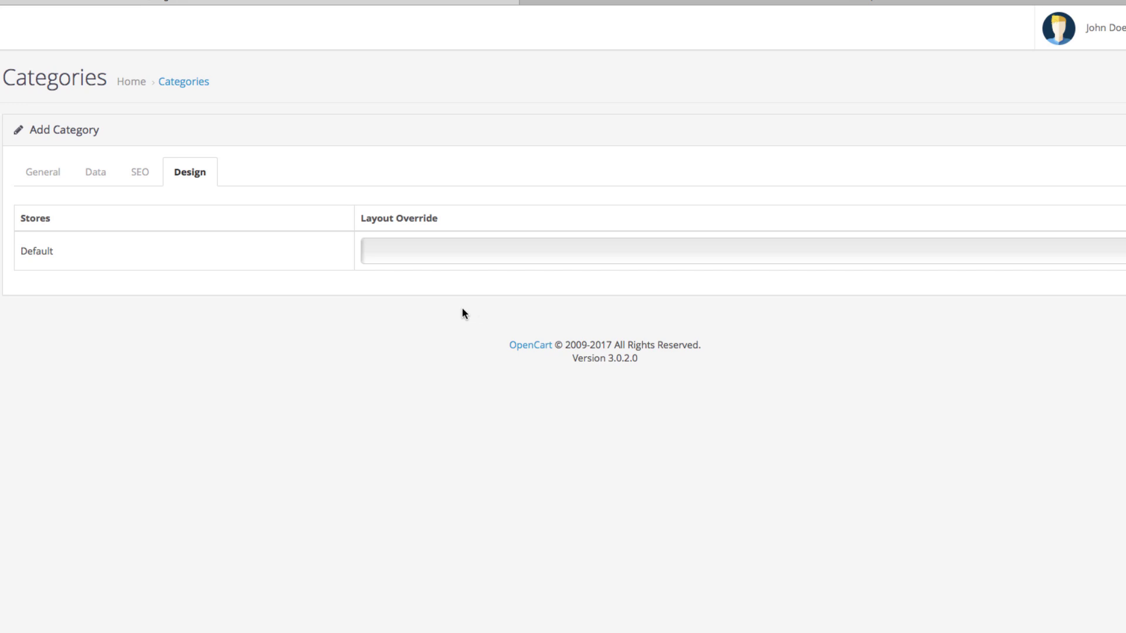
{"action": "left_click", "coordinate": [459, 250]}
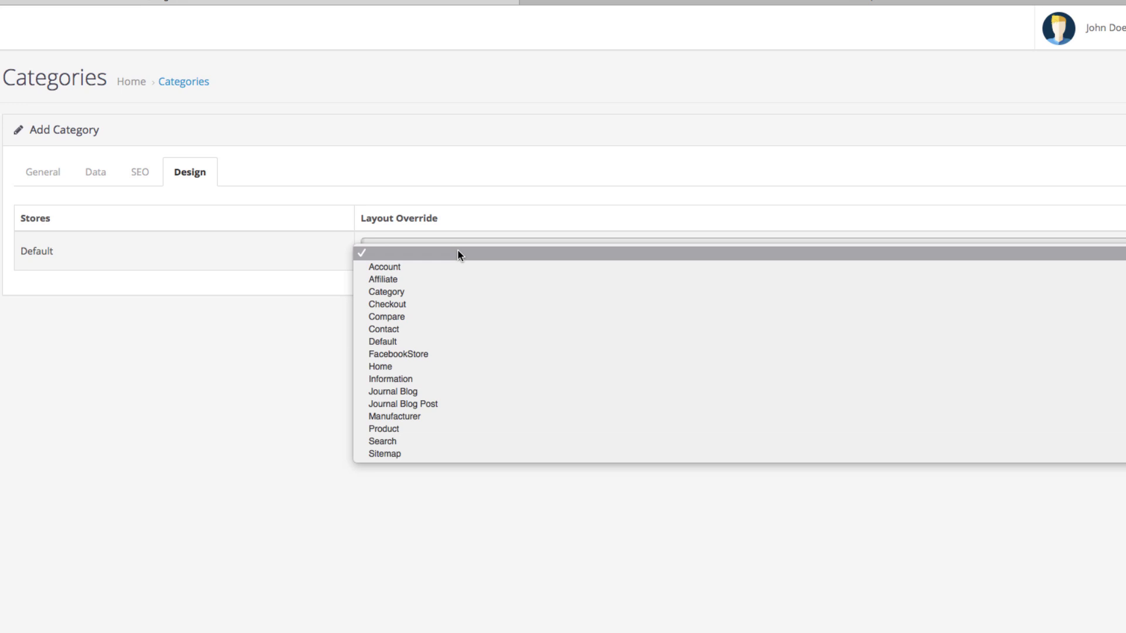
{"action": "left_click", "coordinate": [458, 249]}
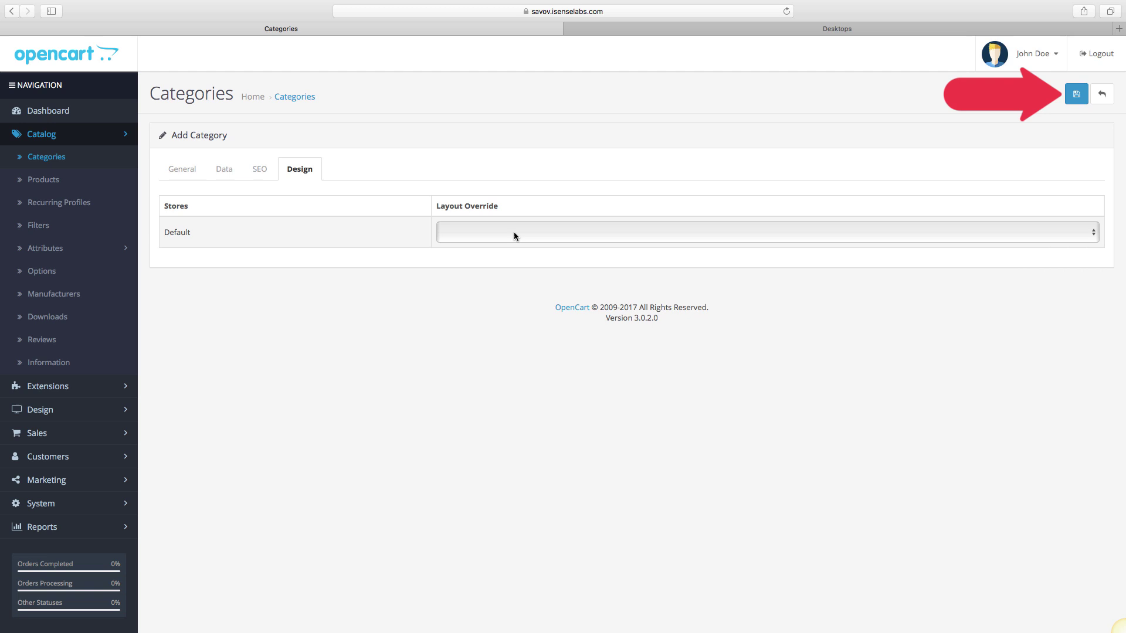
Save the category, reload the storefront, and open Hardware from its top menu.
{"action": "left_click", "coordinate": [1077, 96]}
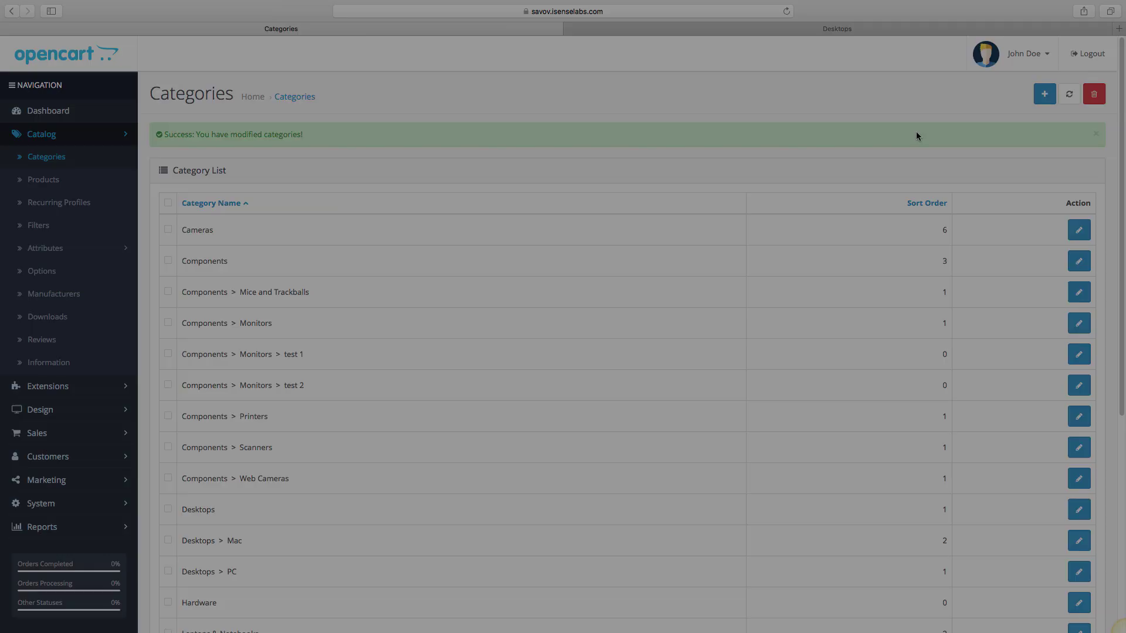
{"action": "left_click", "coordinate": [931, 28]}
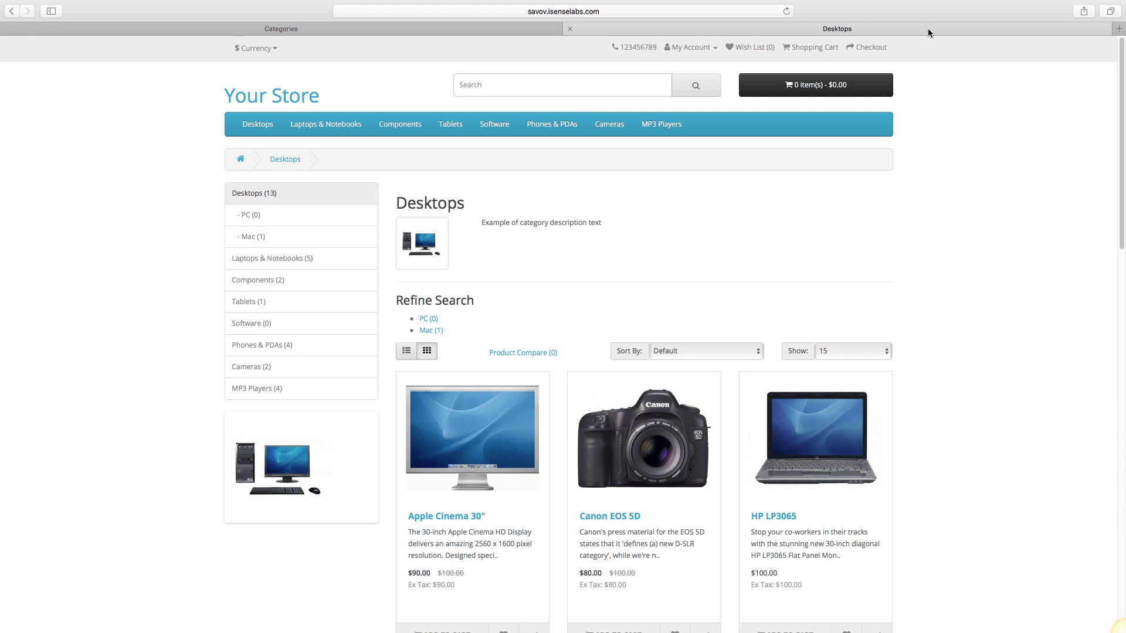
{"action": "left_click", "coordinate": [787, 12]}
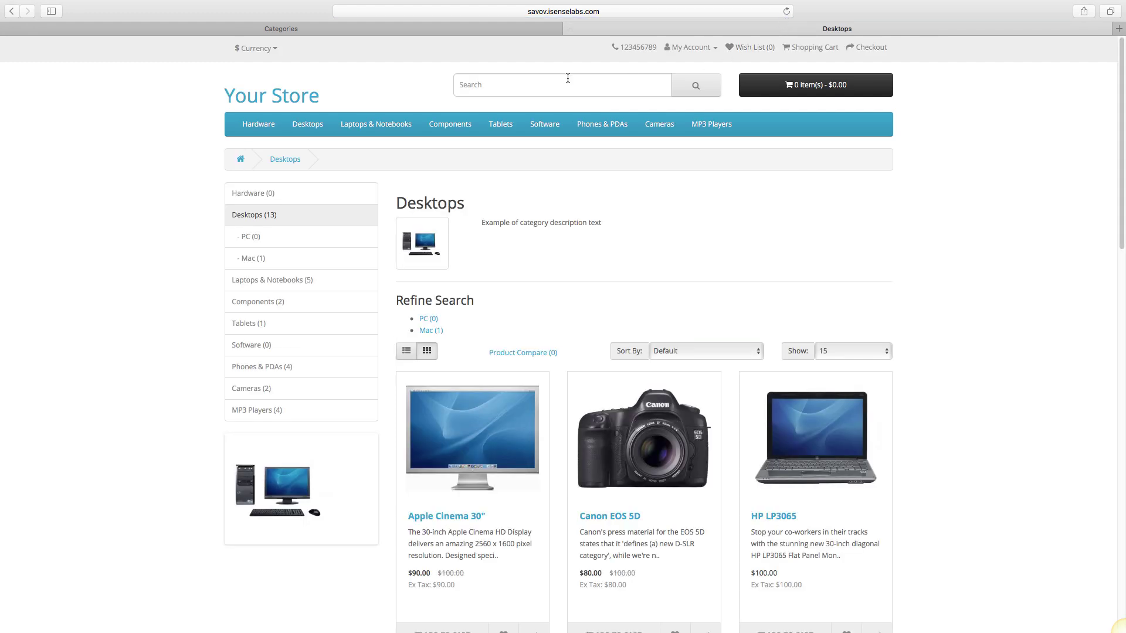
{"action": "left_click", "coordinate": [271, 126]}
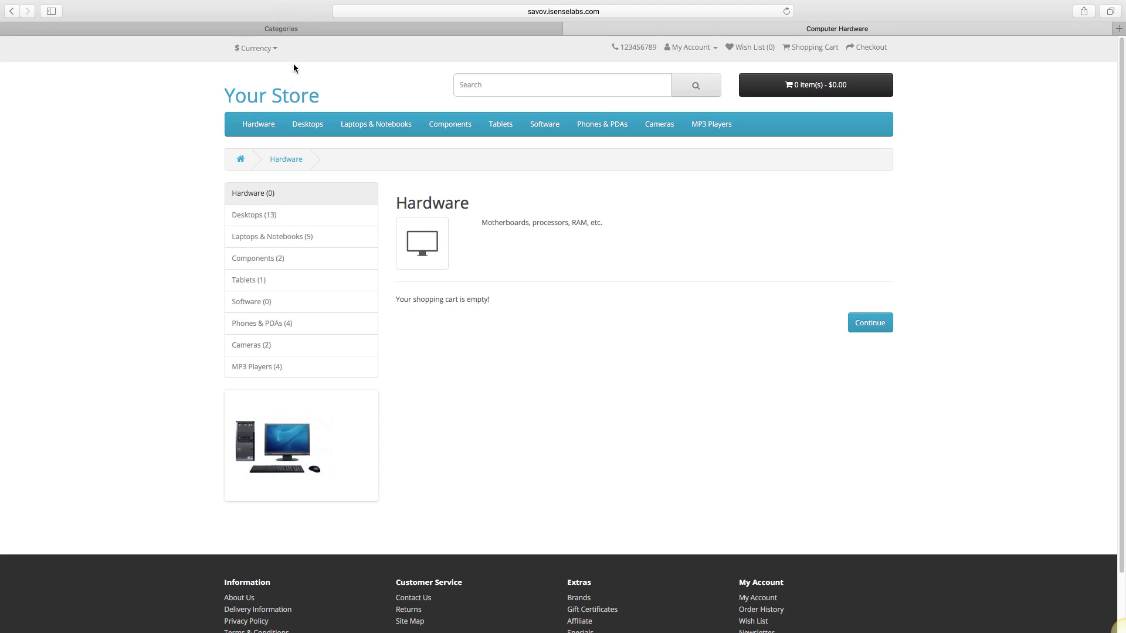
Start a new admin category named 'Processors'.
{"action": "left_click", "coordinate": [306, 29]}
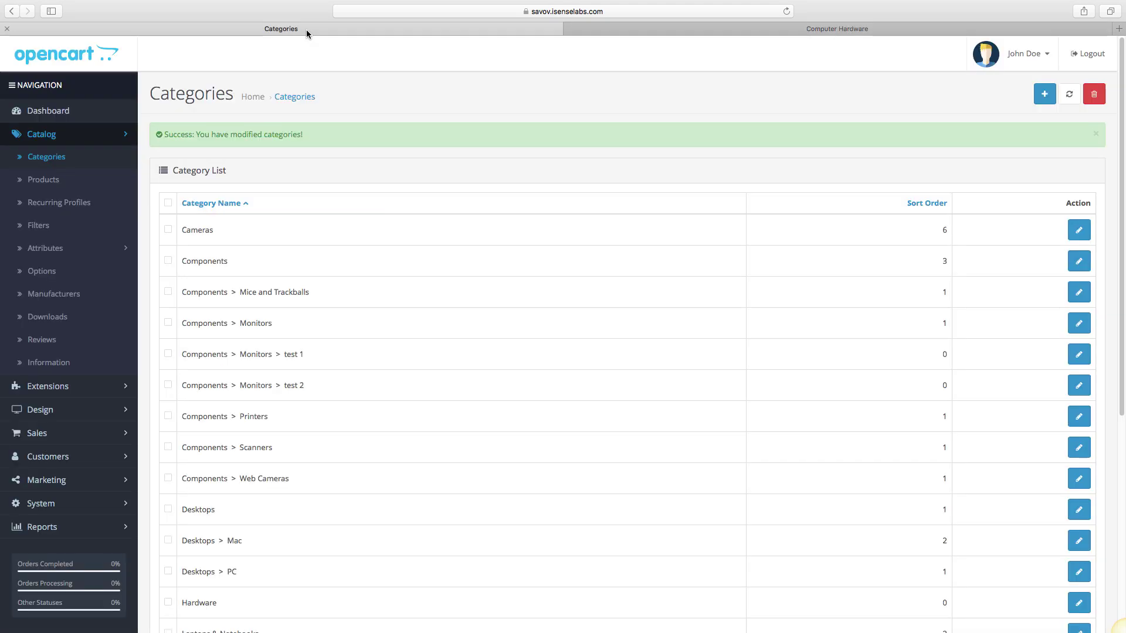
{"action": "left_click", "coordinate": [1044, 93]}
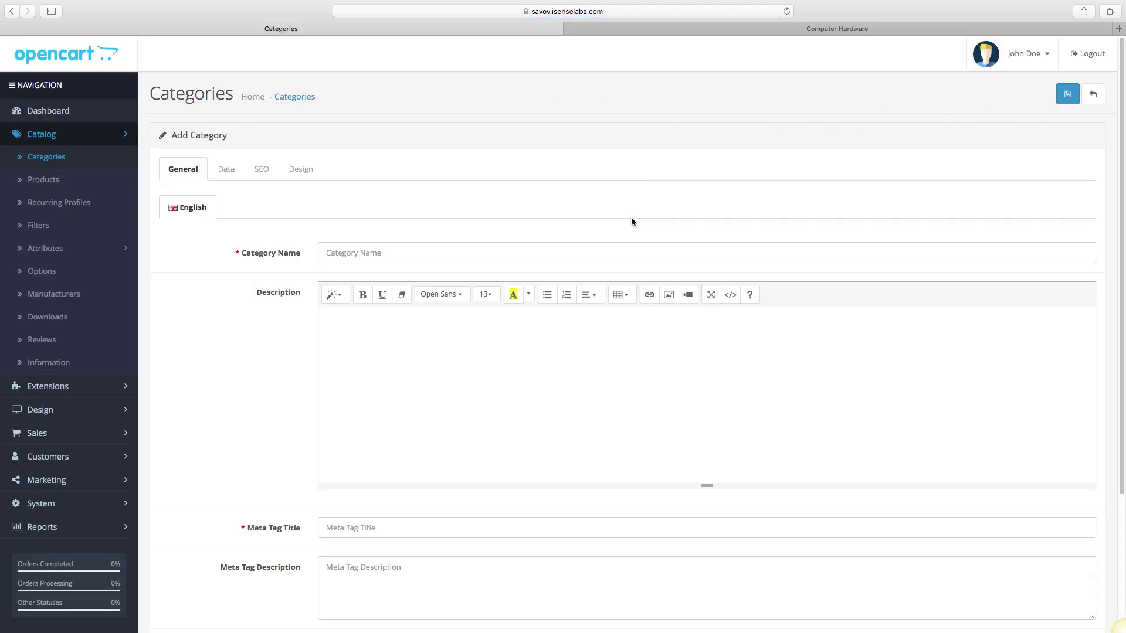
{"action": "left_click", "coordinate": [624, 250]}
{"action": "type", "text": "Processors"}
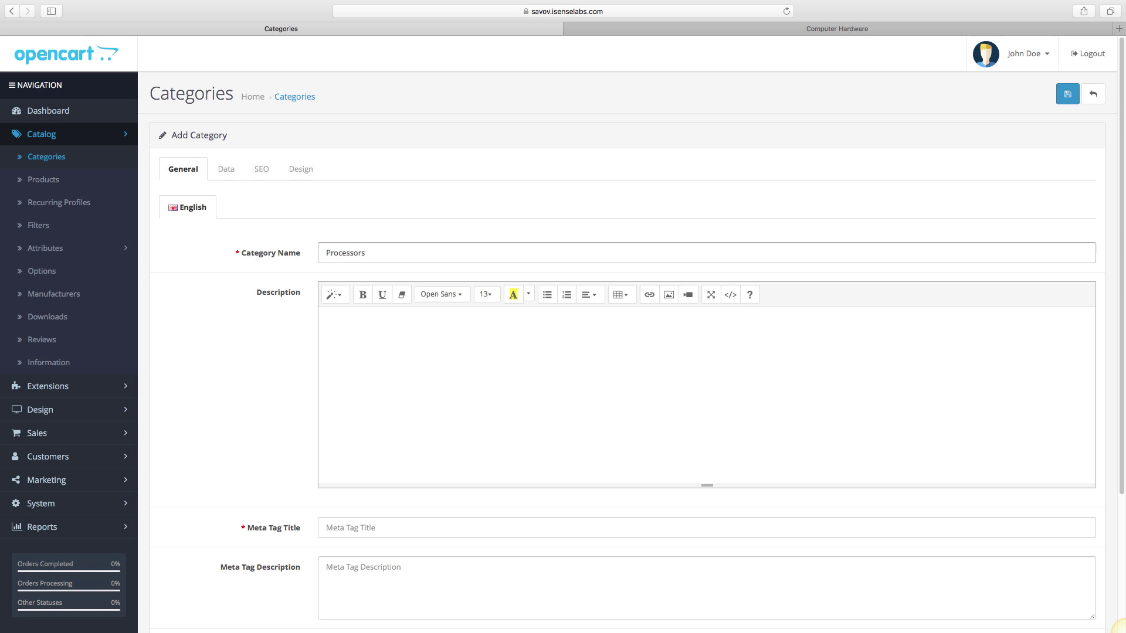
Add description 'The best processors for gaming.', meta title 'Gaming Processors' and meta description 'Enhance your gaming experience with our processors.'.
{"action": "left_click", "coordinate": [591, 372]}
{"action": "type", "text": "The best processors for gaming."}
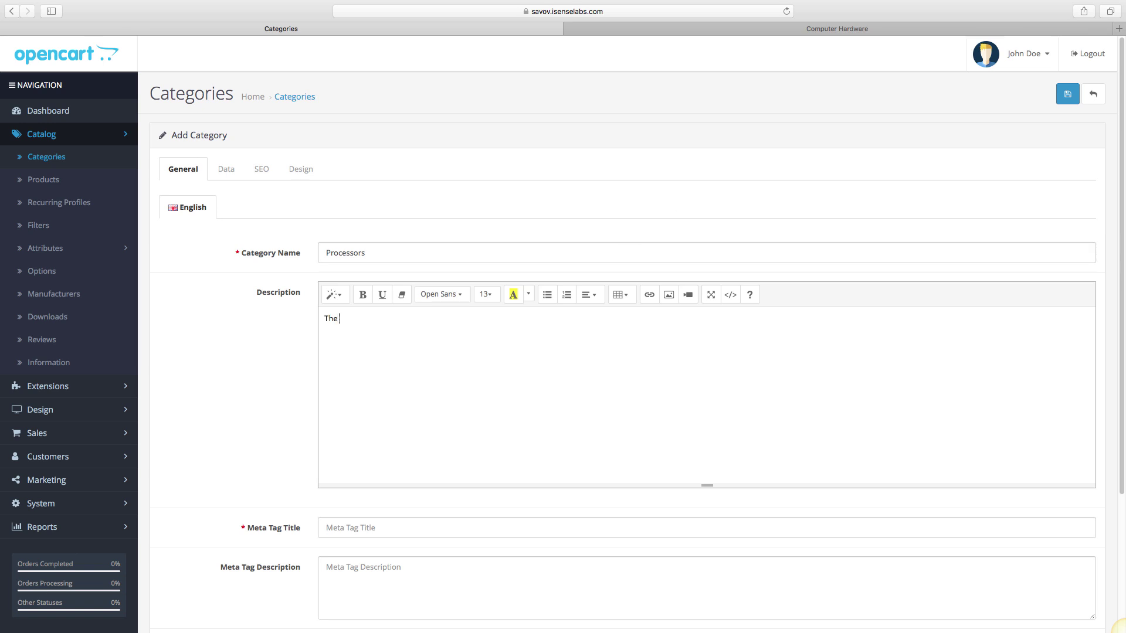
{"action": "scroll", "coordinate": [580, 486], "scroll_direction": "down", "scroll_amount": 3}
{"action": "scroll", "coordinate": [579, 487], "scroll_direction": "down", "scroll_amount": 1}
{"action": "left_click", "coordinate": [485, 348]}
{"action": "type", "text": "Gaming Processors"}
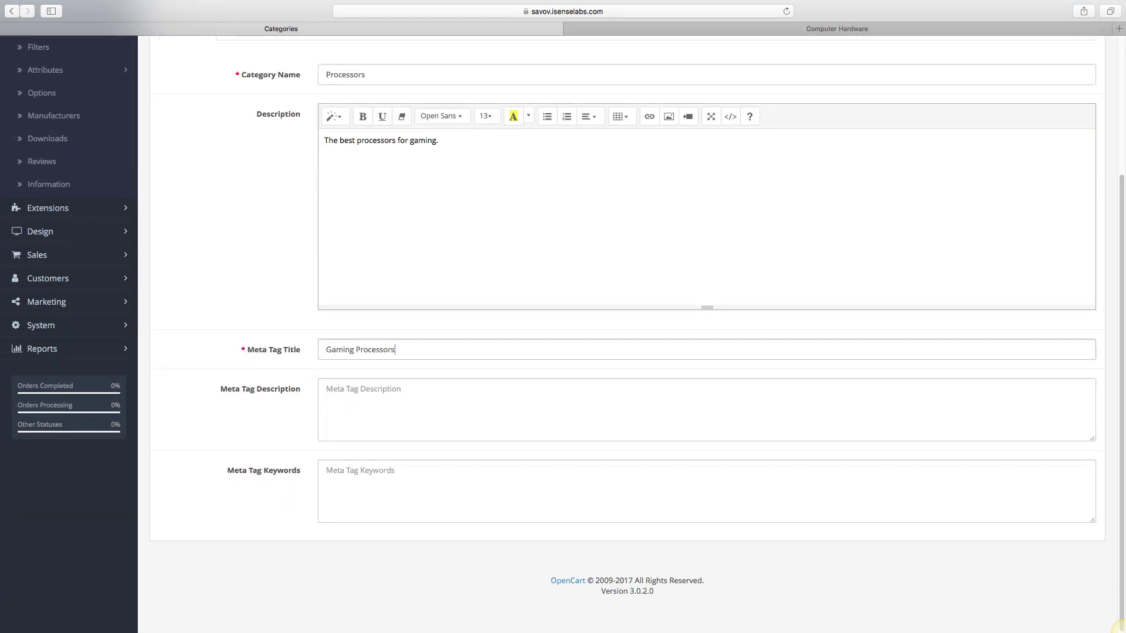
{"action": "left_click", "coordinate": [460, 390]}
{"action": "type", "text": "Enhance your gaming experience with our processors."}
{"action": "left_click", "coordinate": [455, 485]}
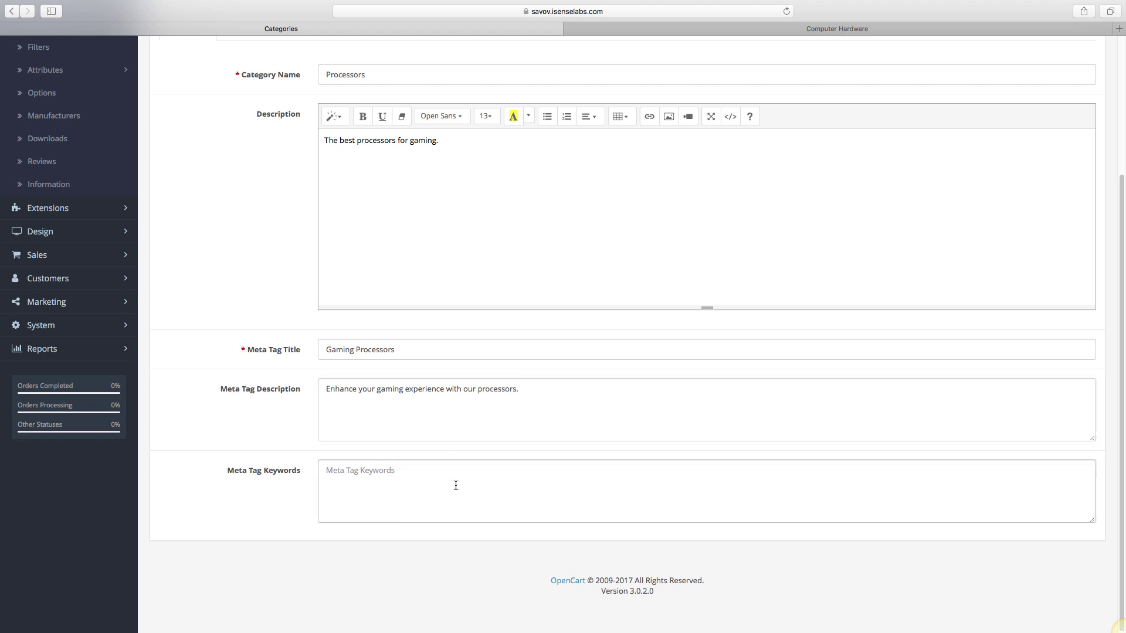
Enter meta keywords 'Processors, Computer processors, CPUs' and set Hardware as the parent category.
{"action": "type", "text": "Processors, Computer processors, CPUs"}
{"action": "scroll", "coordinate": [797, 407], "scroll_direction": "up", "scroll_amount": 5}
{"action": "left_click", "coordinate": [229, 120]}
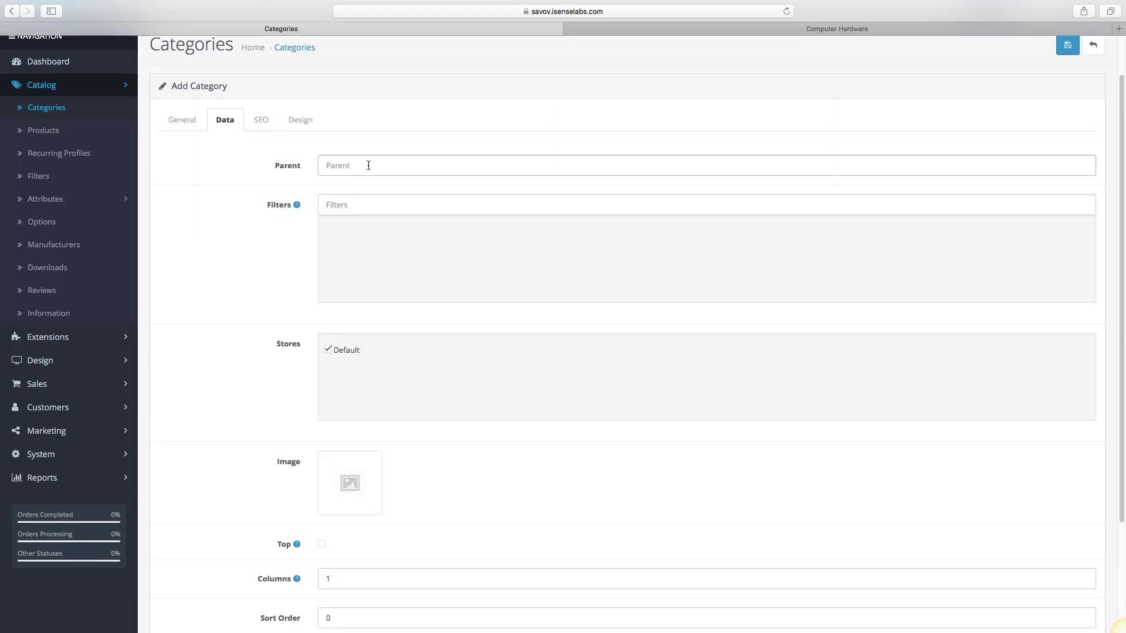
{"action": "left_click", "coordinate": [368, 165]}
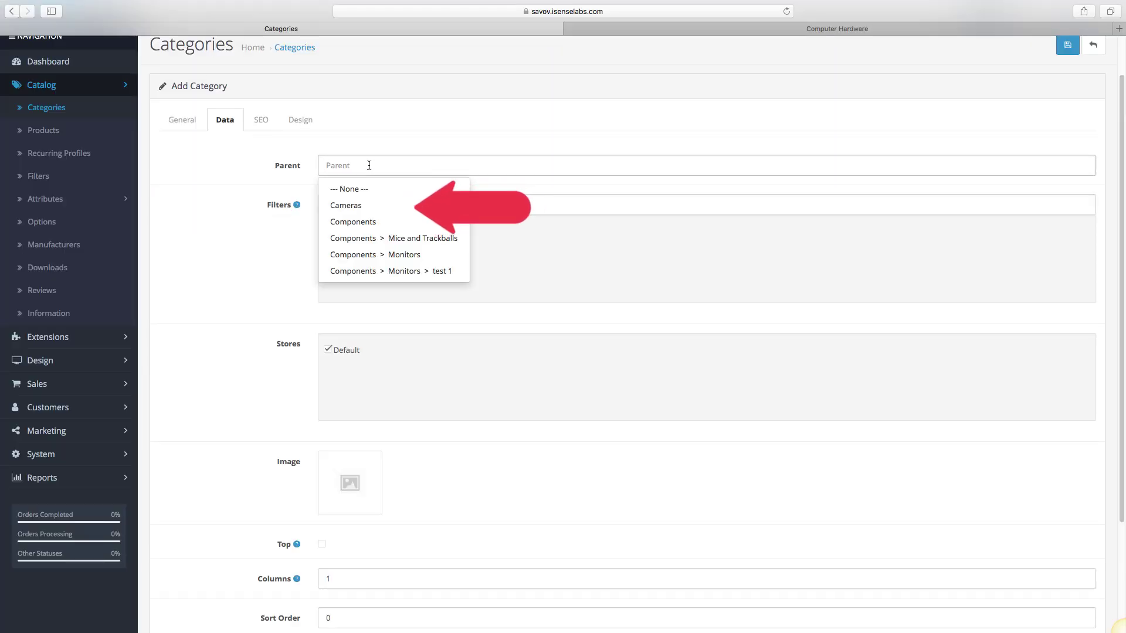
{"action": "type", "text": "h"}
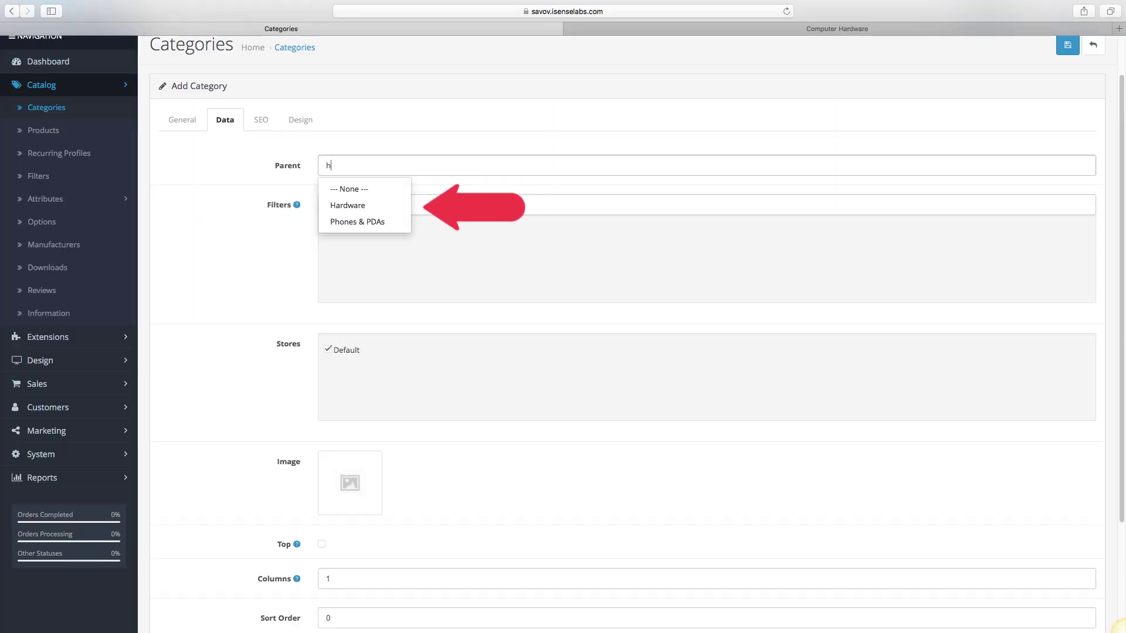
{"action": "left_click", "coordinate": [371, 210]}
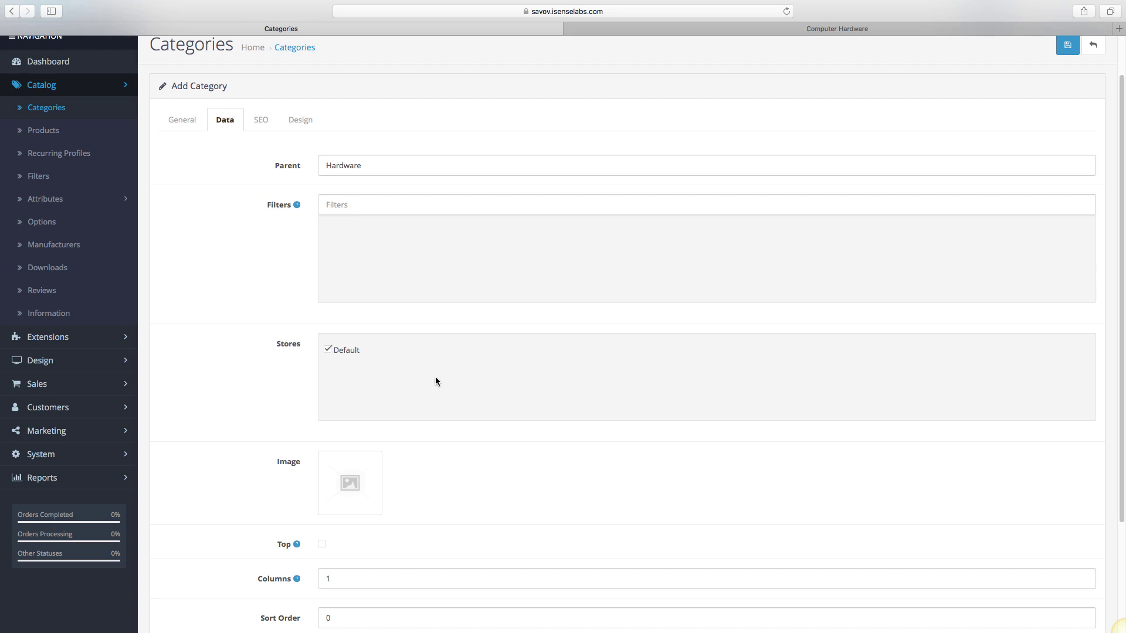
Upload processors.png and set it as the category image.
{"action": "scroll", "coordinate": [435, 381], "scroll_direction": "down", "scroll_amount": 3}
{"action": "left_click", "coordinate": [351, 385]}
{"action": "left_click", "coordinate": [363, 105]}
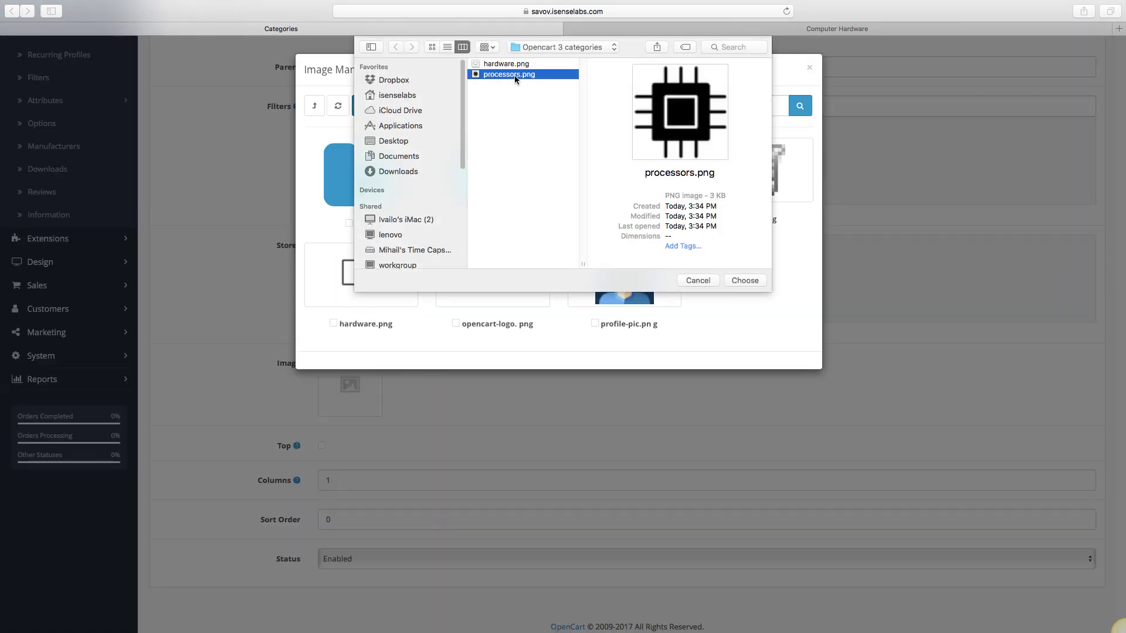
{"action": "double_click", "coordinate": [510, 73]}
{"action": "left_click", "coordinate": [624, 275]}
Give the category SEO keyword 'computer-hardware' and save it.
{"action": "scroll", "coordinate": [402, 532], "scroll_direction": "down", "scroll_amount": 1}
{"action": "scroll", "coordinate": [402, 529], "scroll_direction": "up", "scroll_amount": 5}
{"action": "left_click", "coordinate": [260, 146]}
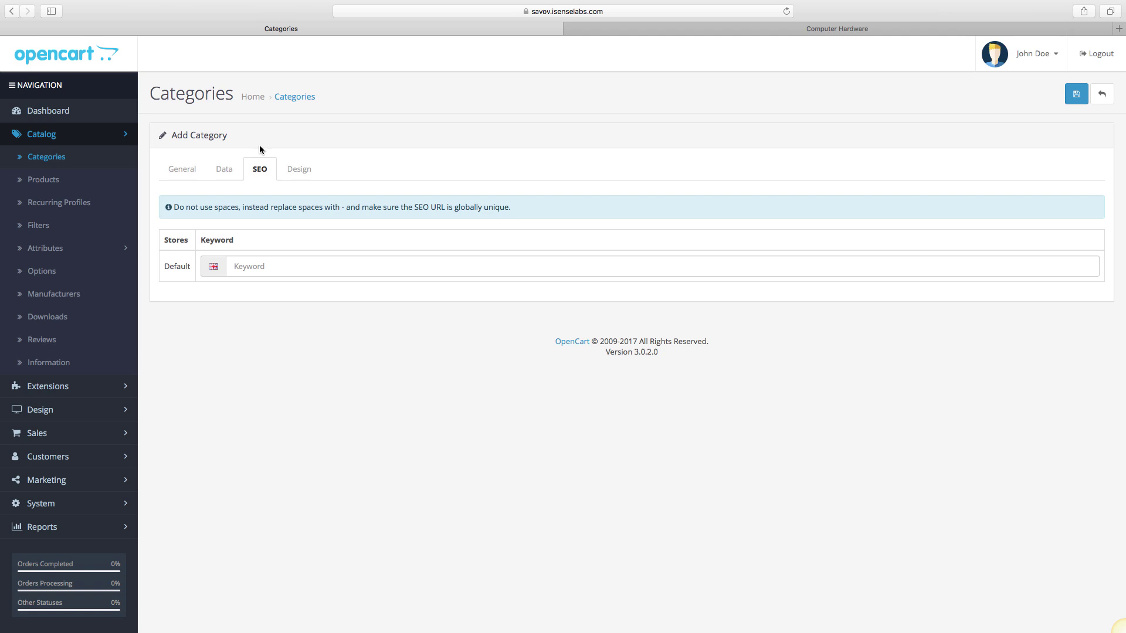
{"action": "type", "text": "computer-hardware"}
{"action": "left_click", "coordinate": [1076, 94]}
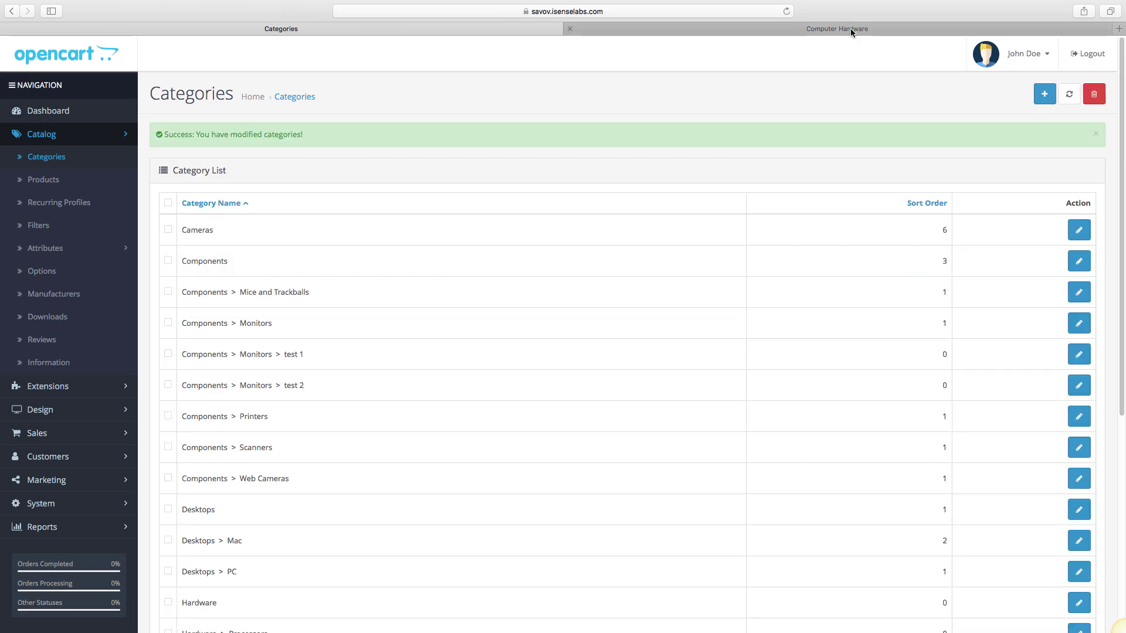
Reload the storefront Hardware page so Processors (0) appears as its subcategory.
{"action": "left_click", "coordinate": [837, 28]}
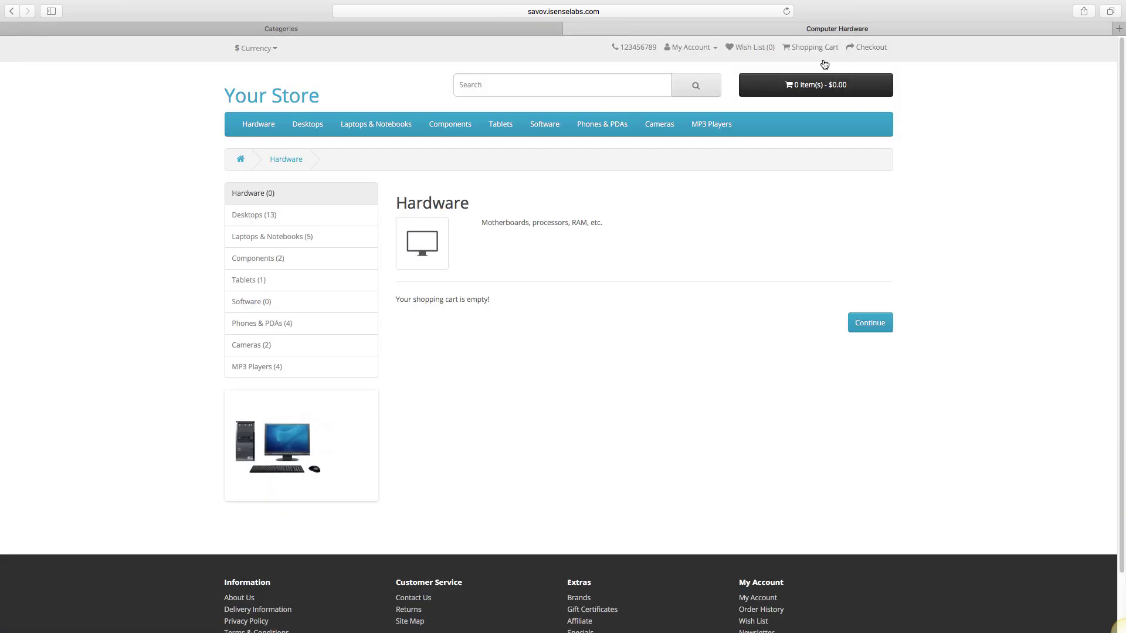
{"action": "left_click", "coordinate": [788, 12]}
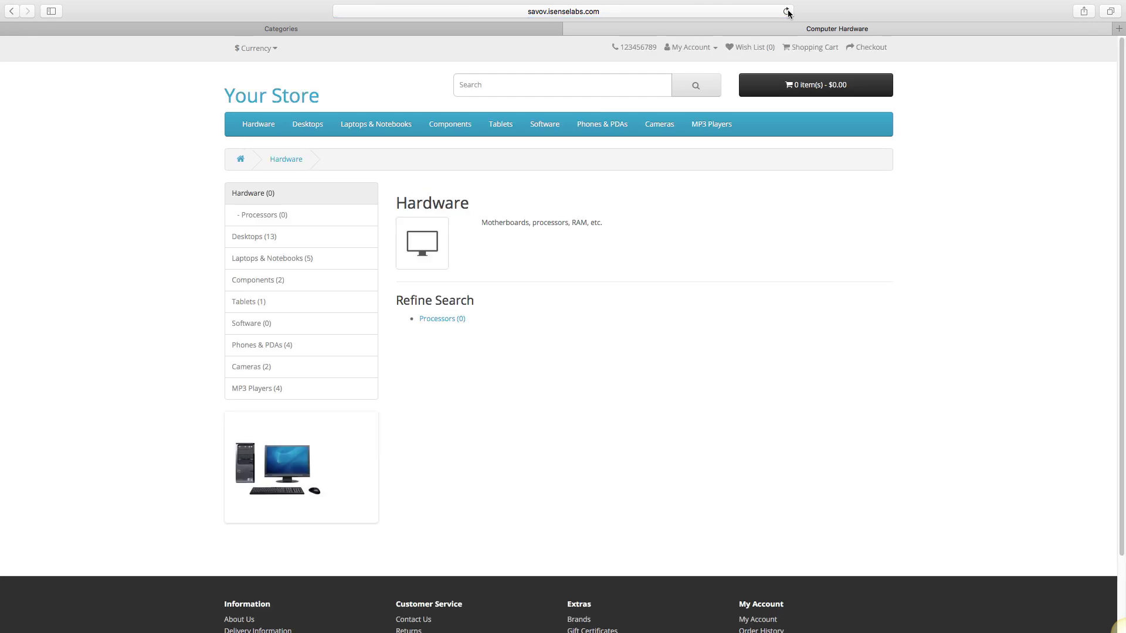
{"action": "mouse_move", "coordinate": [268, 127]}
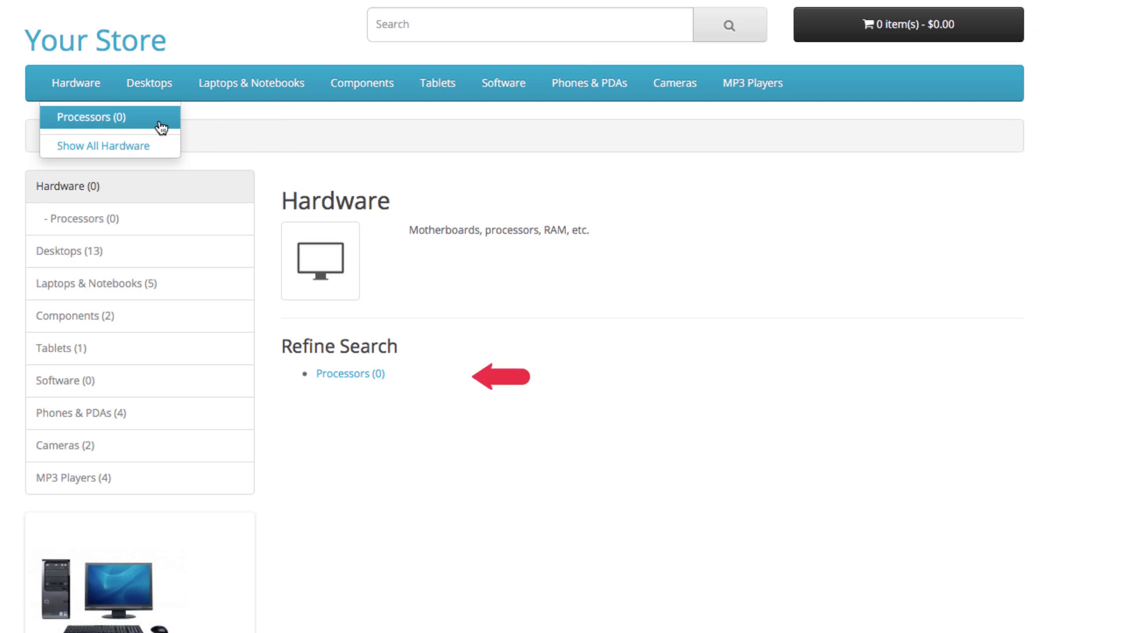